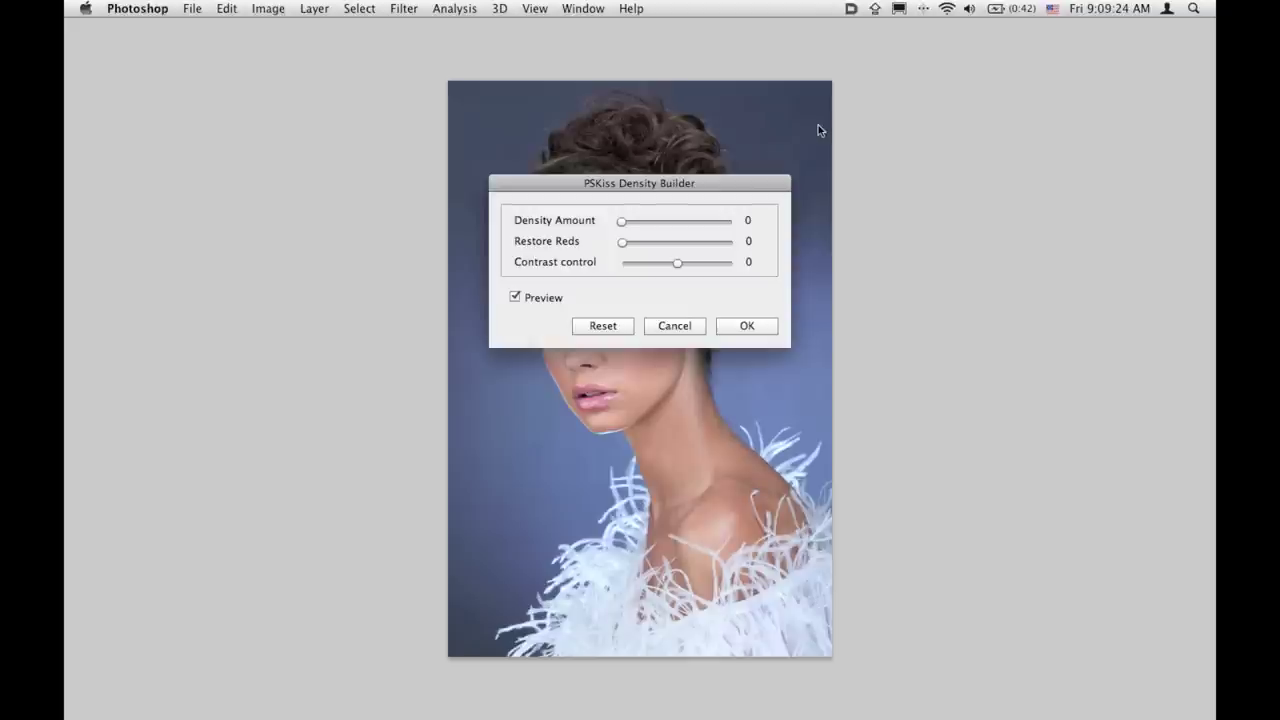
# Step: Apply Density Builder with Density Amount 88, Restore Reds 87 and increased contrast, and compare the image with and without its layer
pyautogui.moveTo(563, 182); pyautogui.dragTo(863, 136)
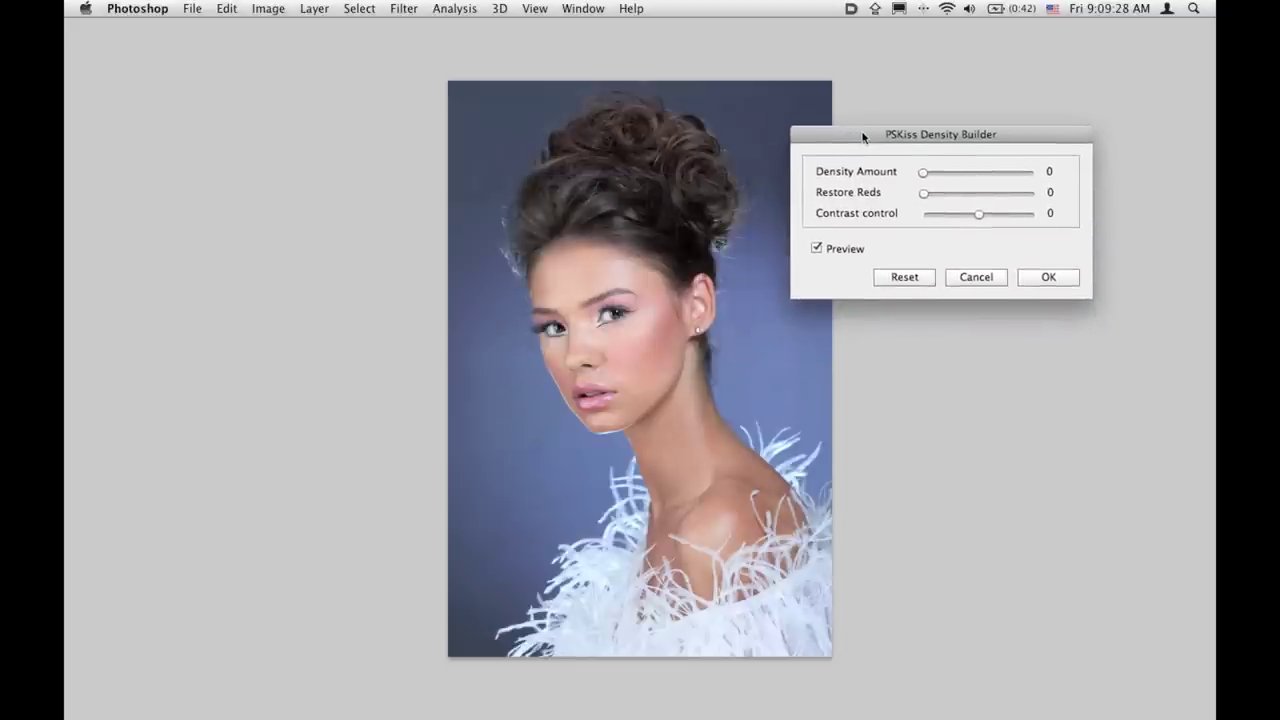
pyautogui.moveTo(922, 172); pyautogui.dragTo(1020, 176)
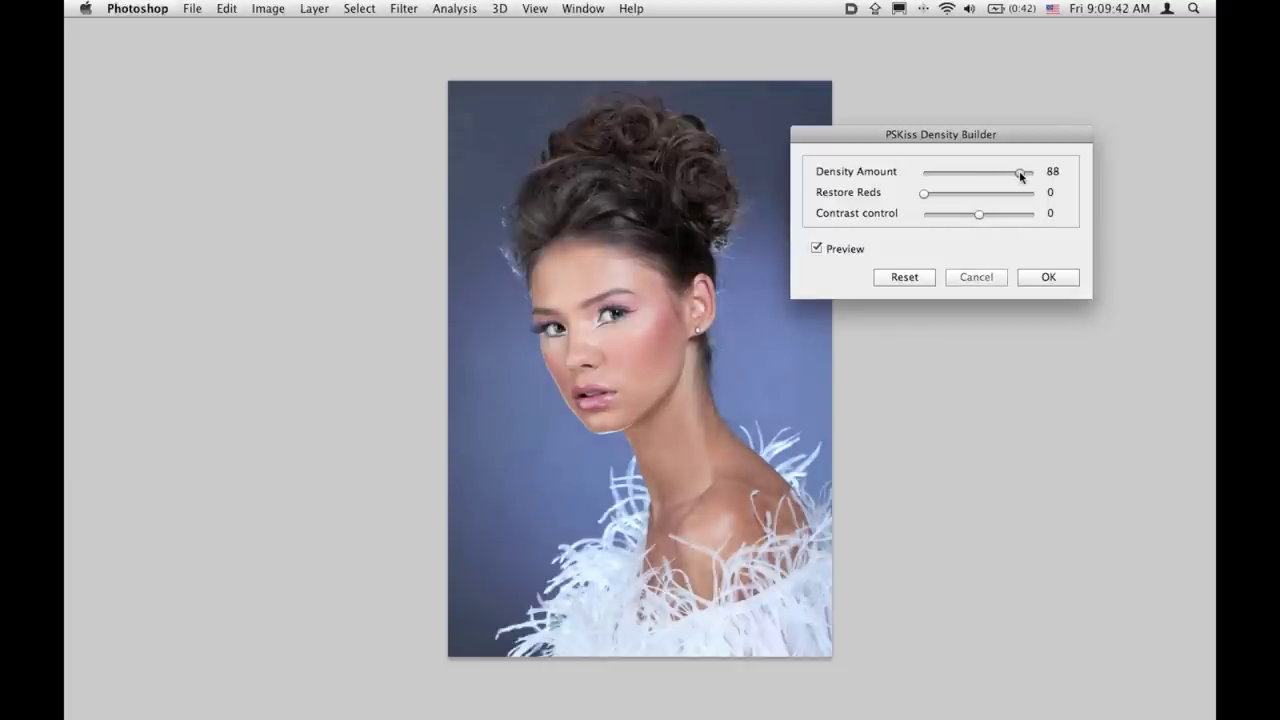
pyautogui.moveTo(926, 197); pyautogui.dragTo(998, 196)
pyautogui.moveTo(979, 215); pyautogui.dragTo(950, 216)
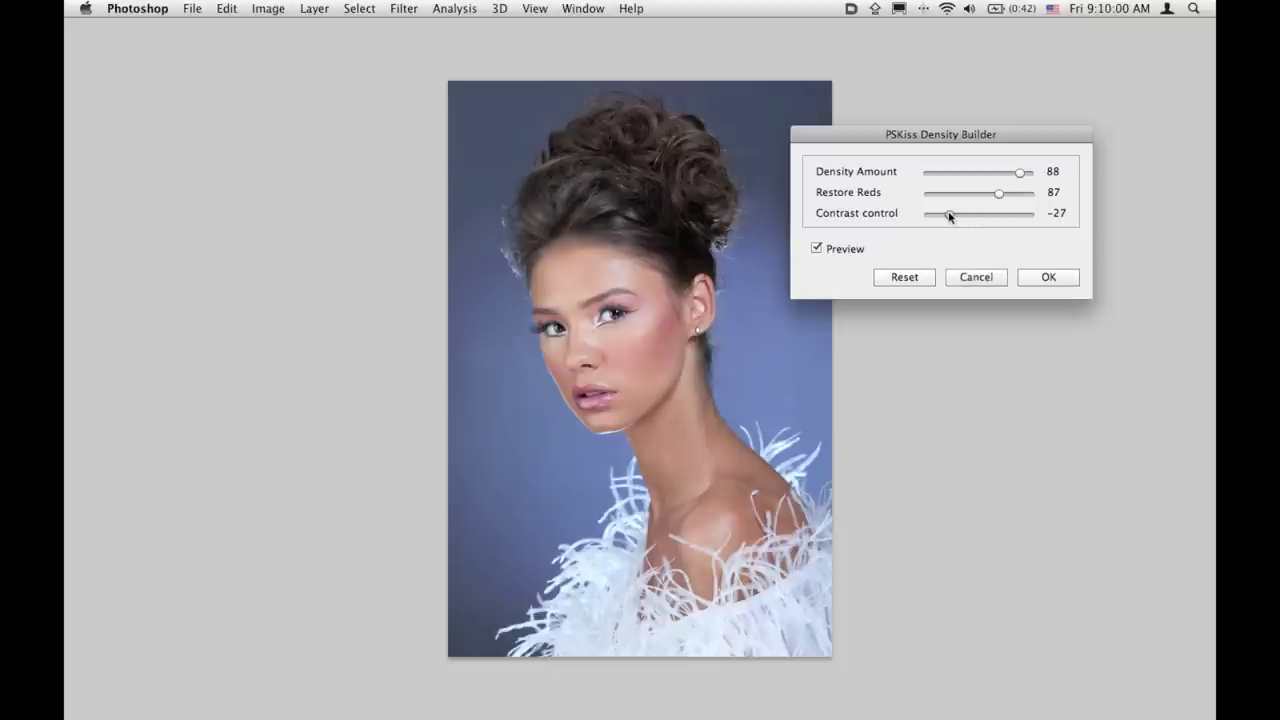
pyautogui.moveTo(950, 216); pyautogui.dragTo(1015, 217)
pyautogui.click(1040, 278)
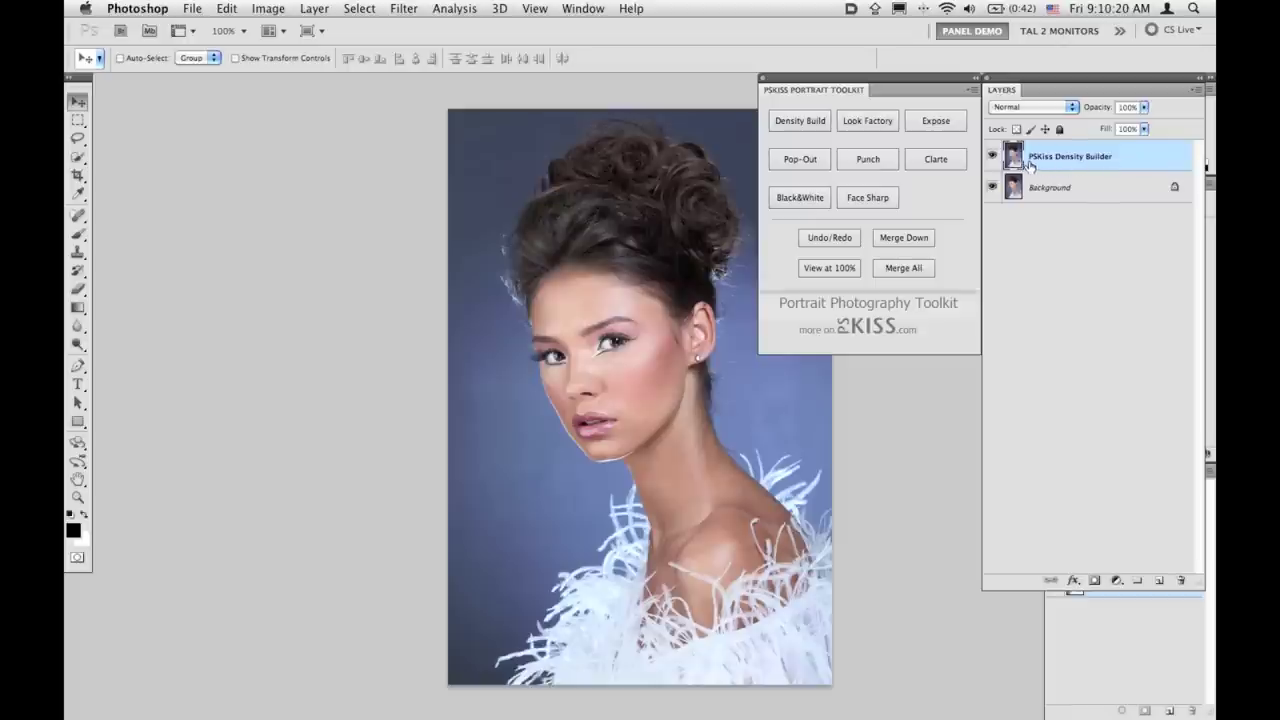
pyautogui.click(993, 157)
pyautogui.click(993, 157)
# Step: Darken the portrait with the PSKiss Expose adjustment set to -0.4
pyautogui.click(937, 128)
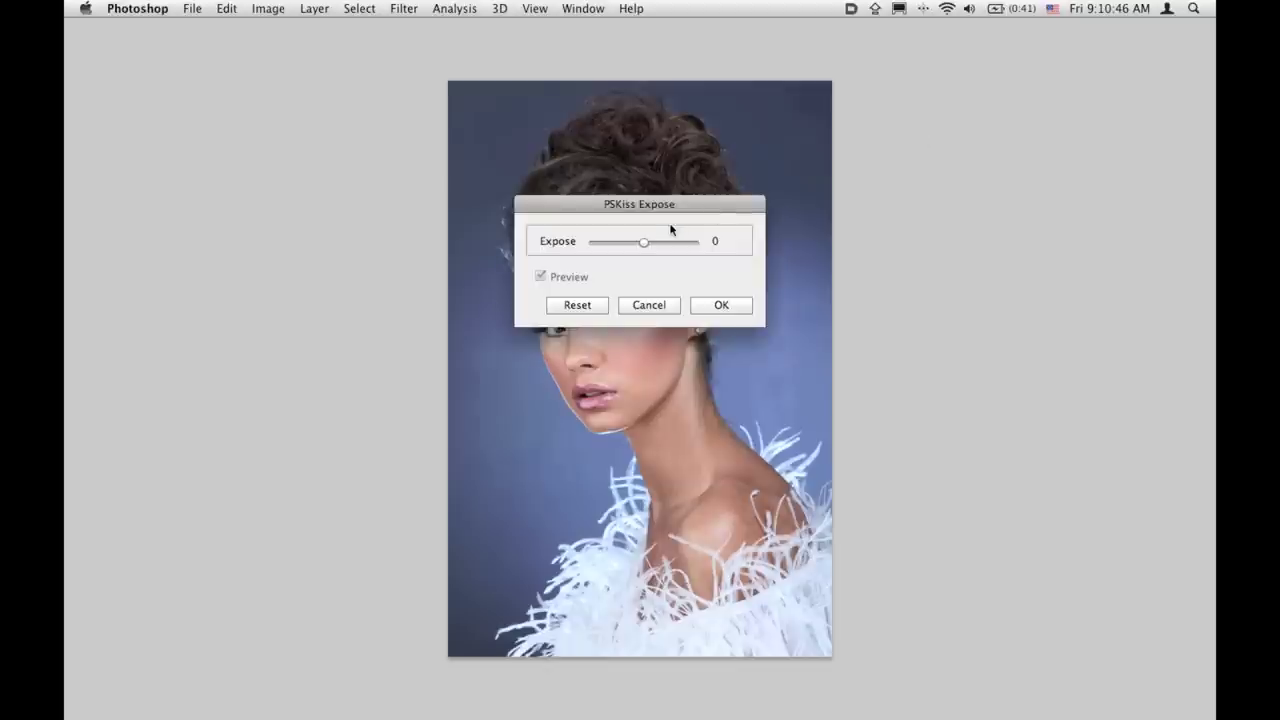
pyautogui.moveTo(574, 206); pyautogui.dragTo(818, 92)
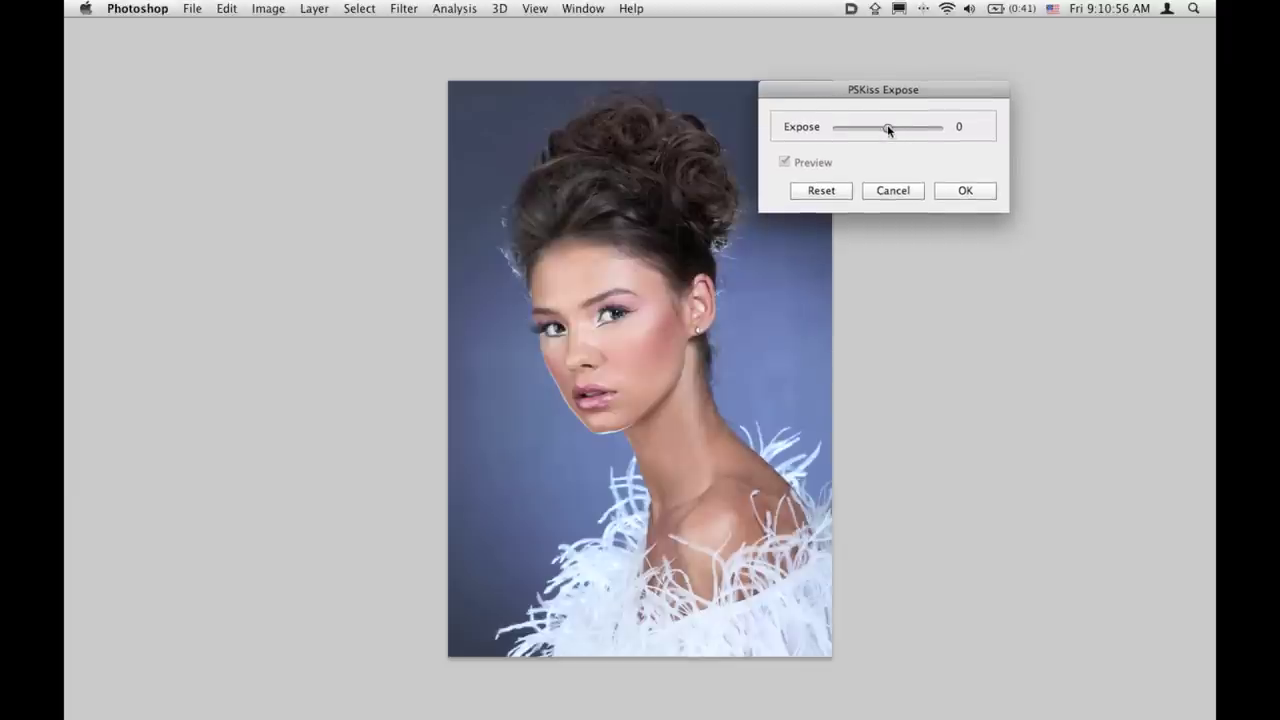
pyautogui.moveTo(888, 127); pyautogui.dragTo(880, 128)
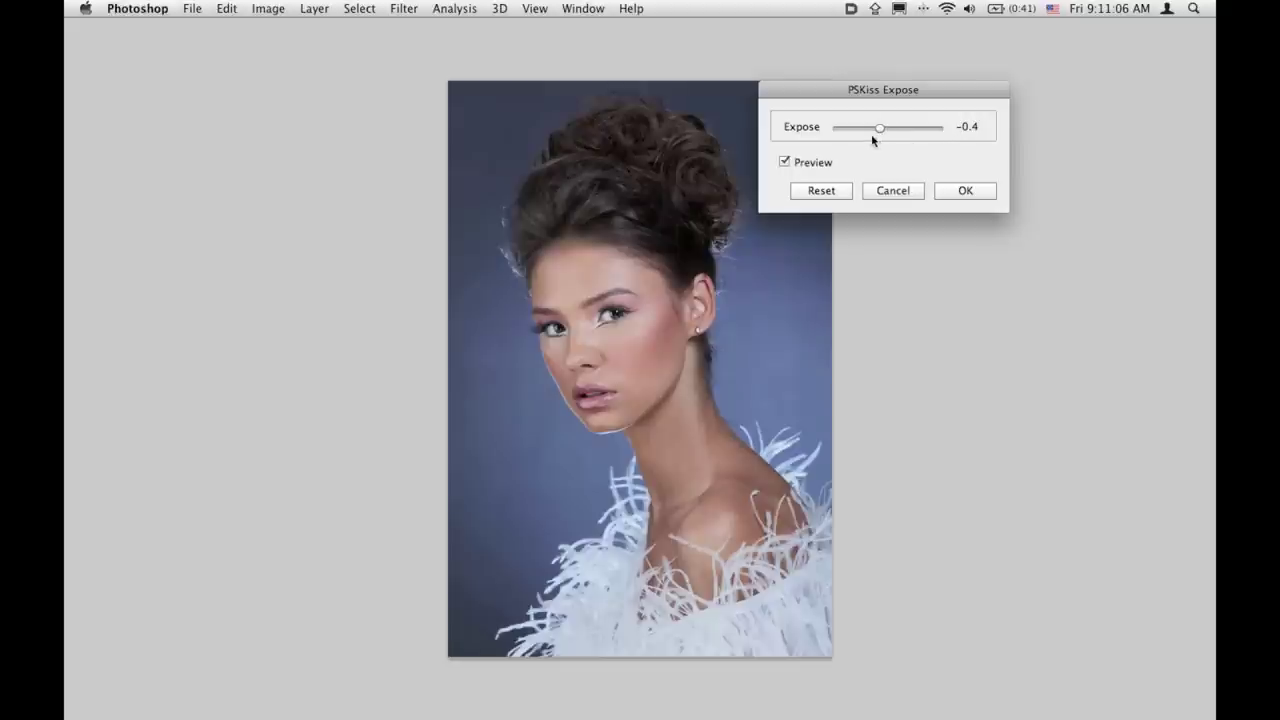
pyautogui.click(965, 191)
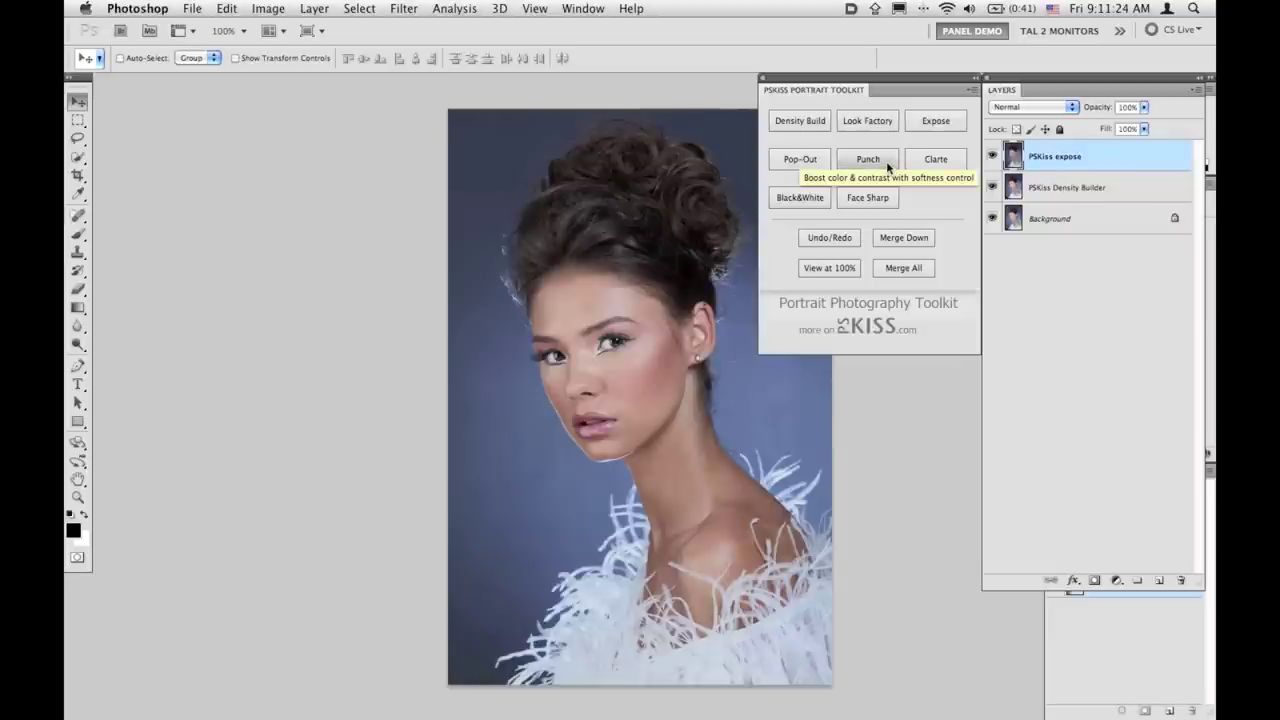
# Step: Apply the Punch effect with Level 56 and Softness 7, checking the preview against the unadjusted image
pyautogui.click(868, 160)
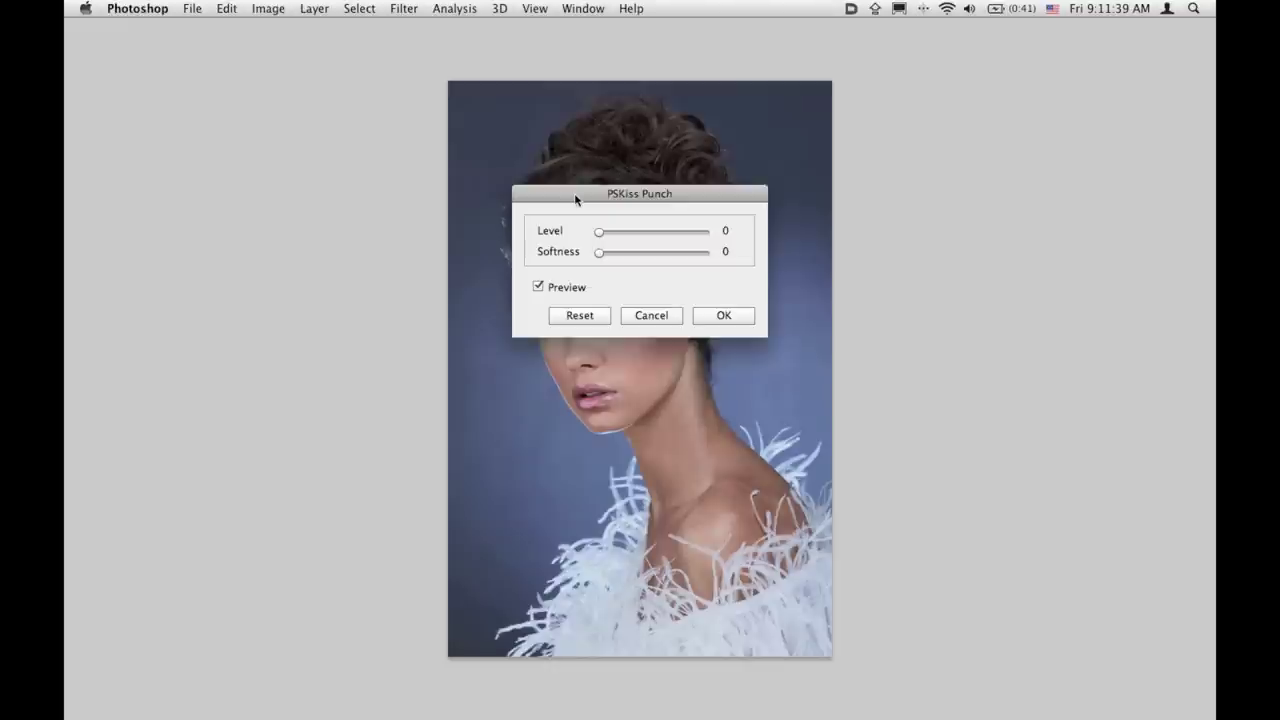
pyautogui.moveTo(575, 200); pyautogui.dragTo(900, 165)
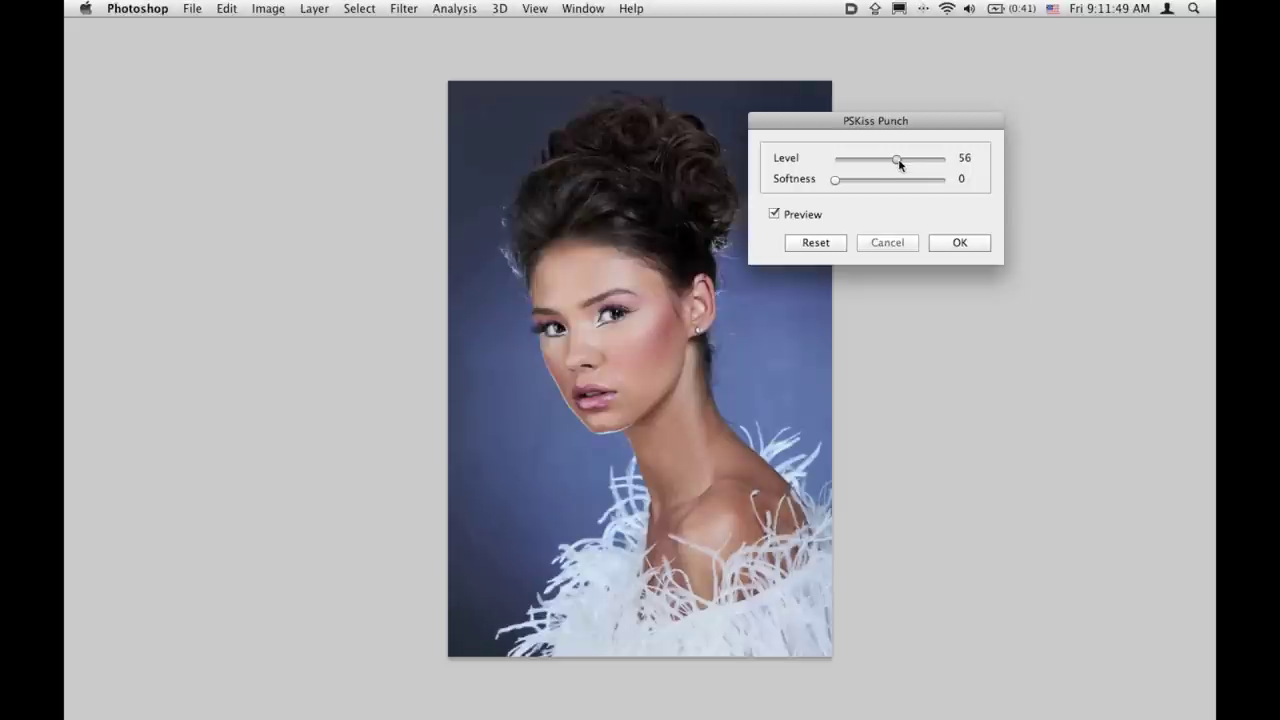
pyautogui.moveTo(837, 182); pyautogui.dragTo(849, 184)
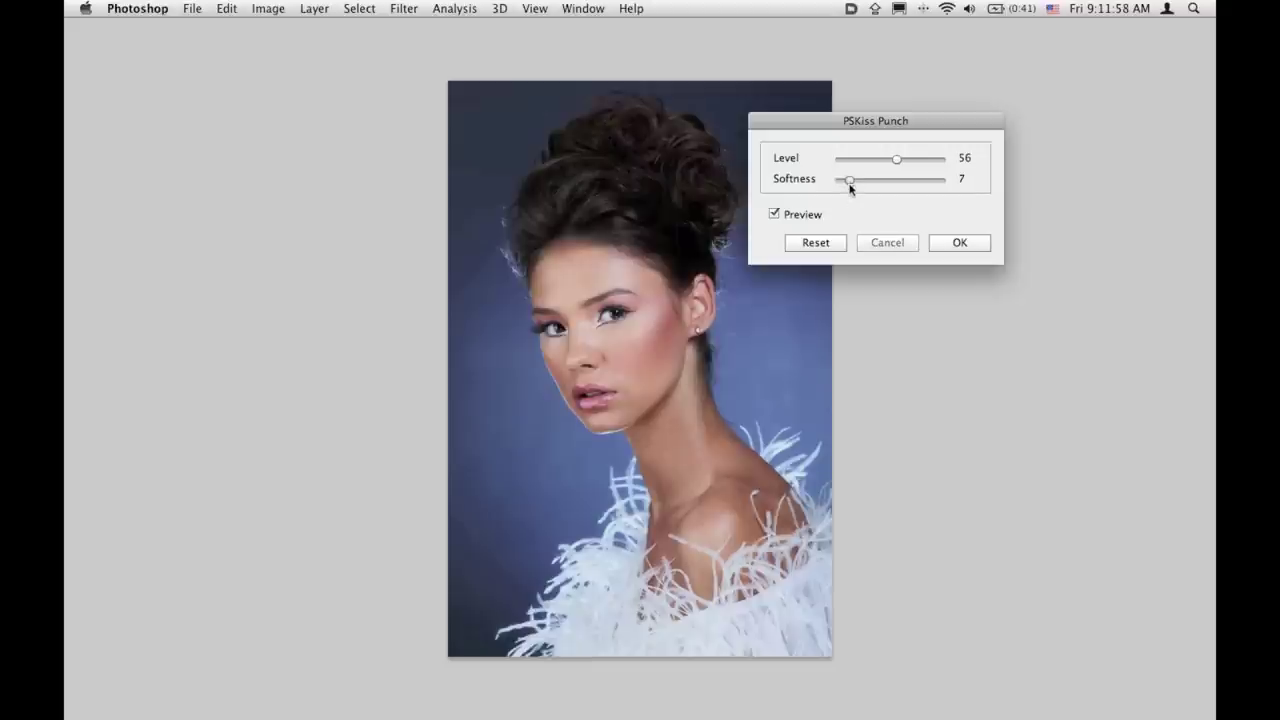
pyautogui.click(775, 214)
pyautogui.click(775, 214)
pyautogui.click(776, 214)
pyautogui.click(776, 214)
pyautogui.click(957, 242)
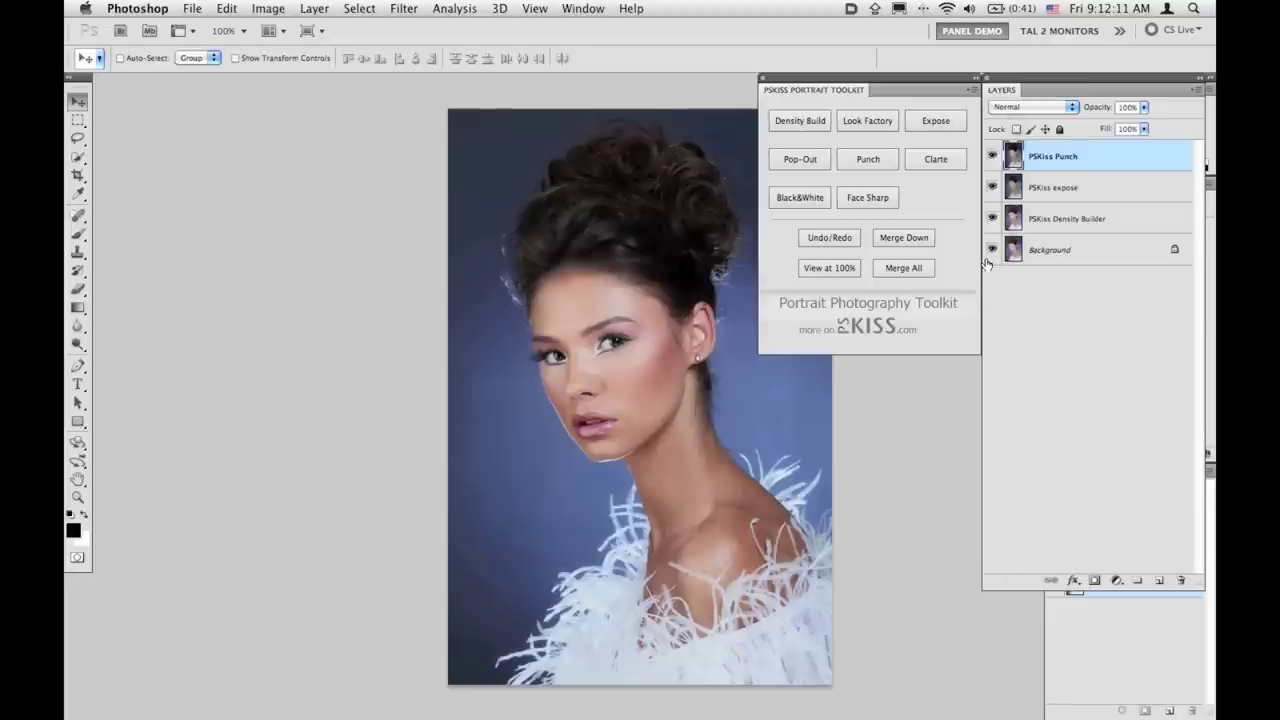
# Step: Compare the original Background layer alone with the full stack of adjustment layers
pyautogui.keyDown('alt'); pyautogui.click(993, 252); pyautogui.keyUp('alt')
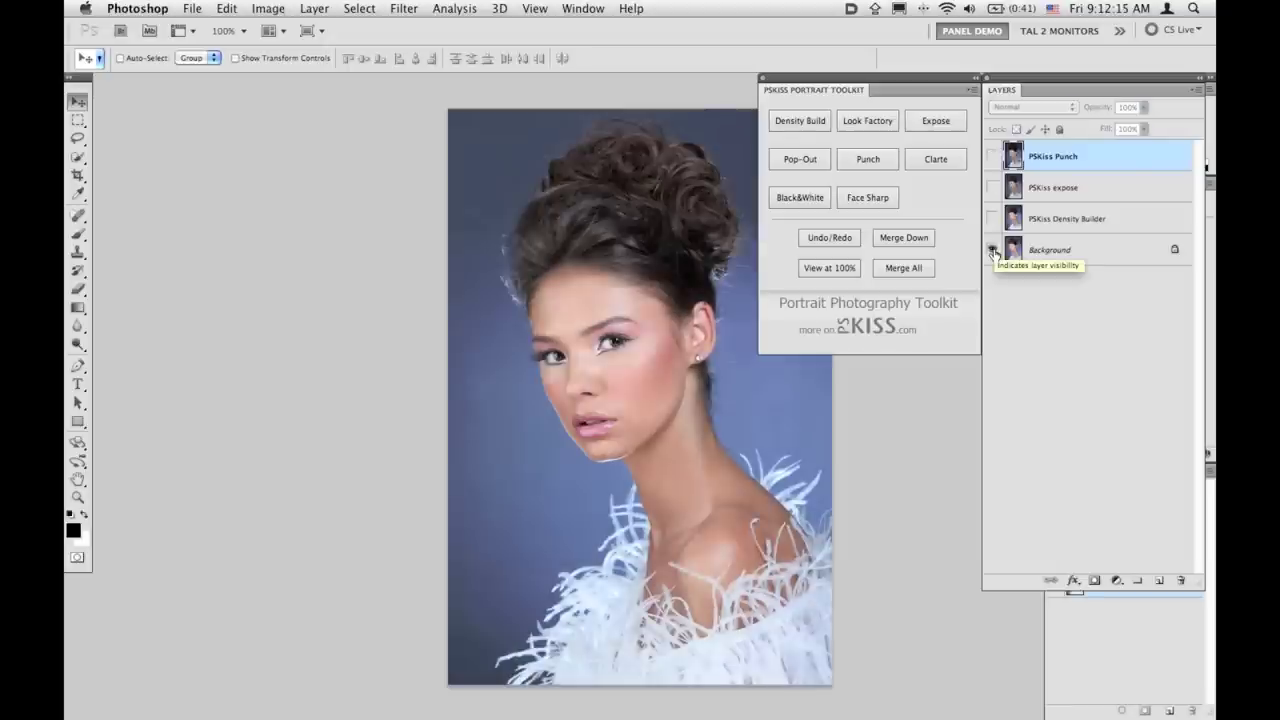
pyautogui.keyDown('alt'); pyautogui.click(993, 252); pyautogui.keyUp('alt')
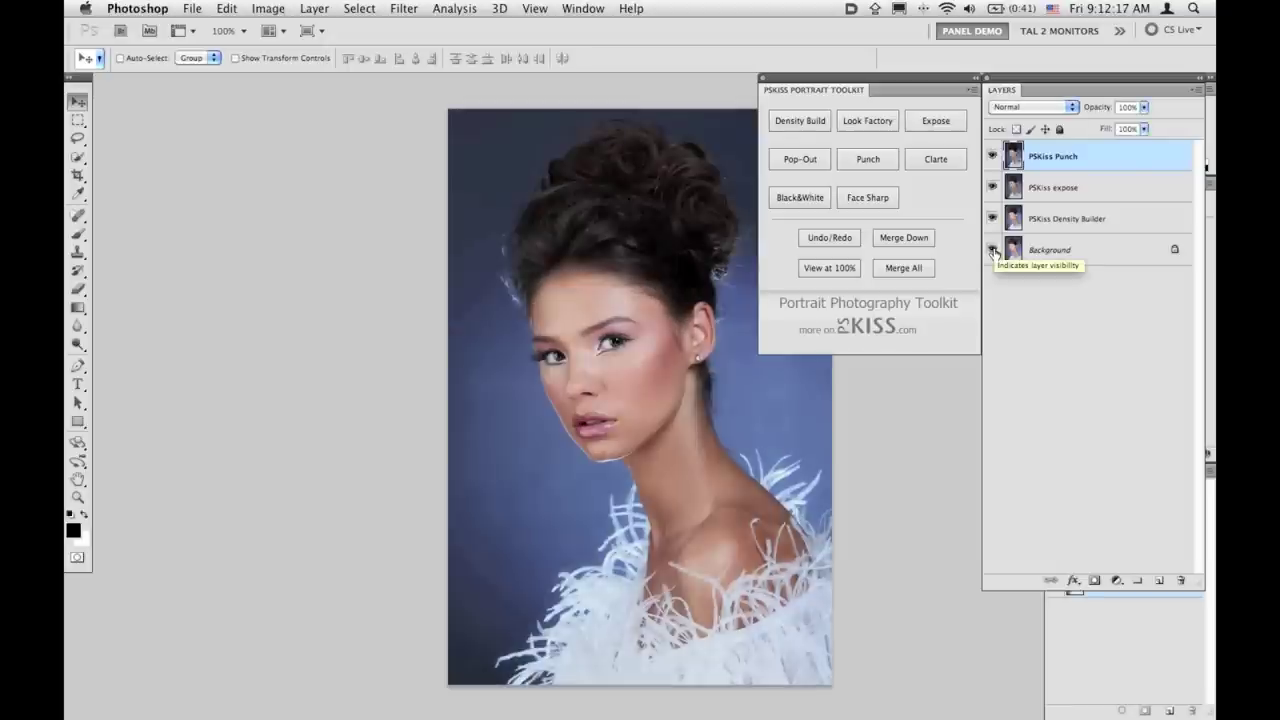
pyautogui.keyDown('alt'); pyautogui.click(993, 252); pyautogui.keyUp('alt')
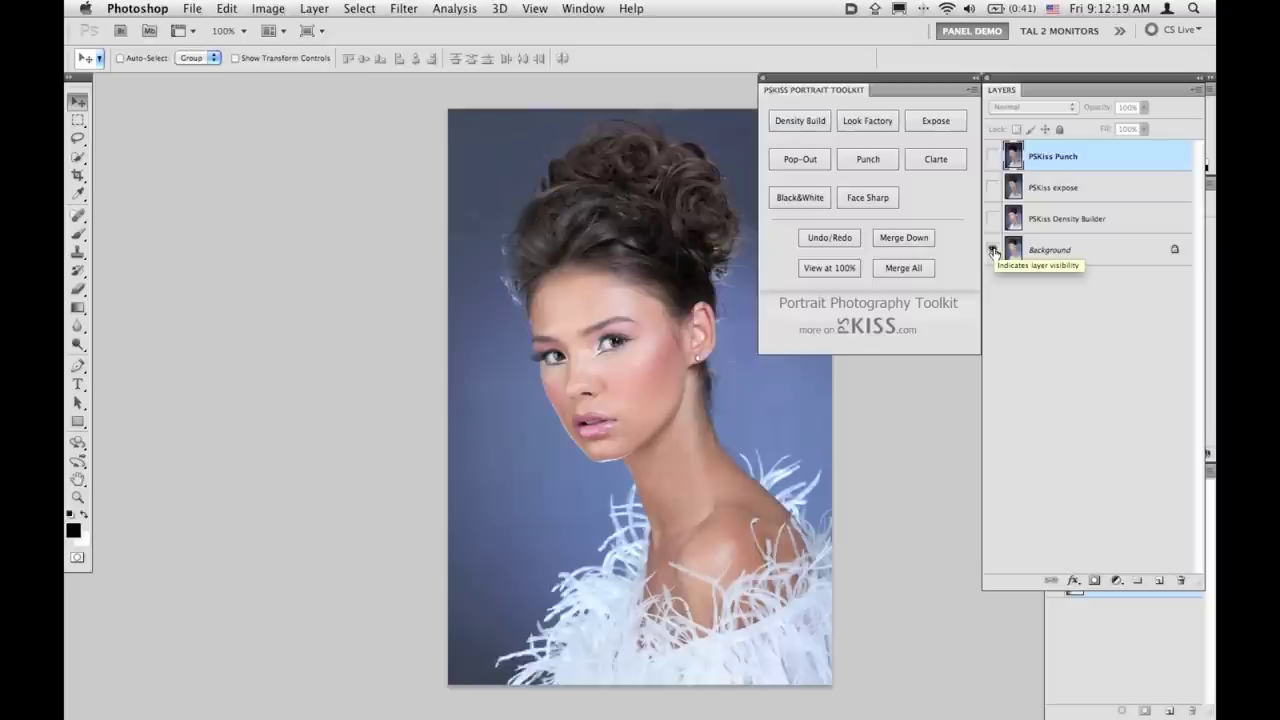
pyautogui.keyDown('alt'); pyautogui.click(993, 252); pyautogui.keyUp('alt')
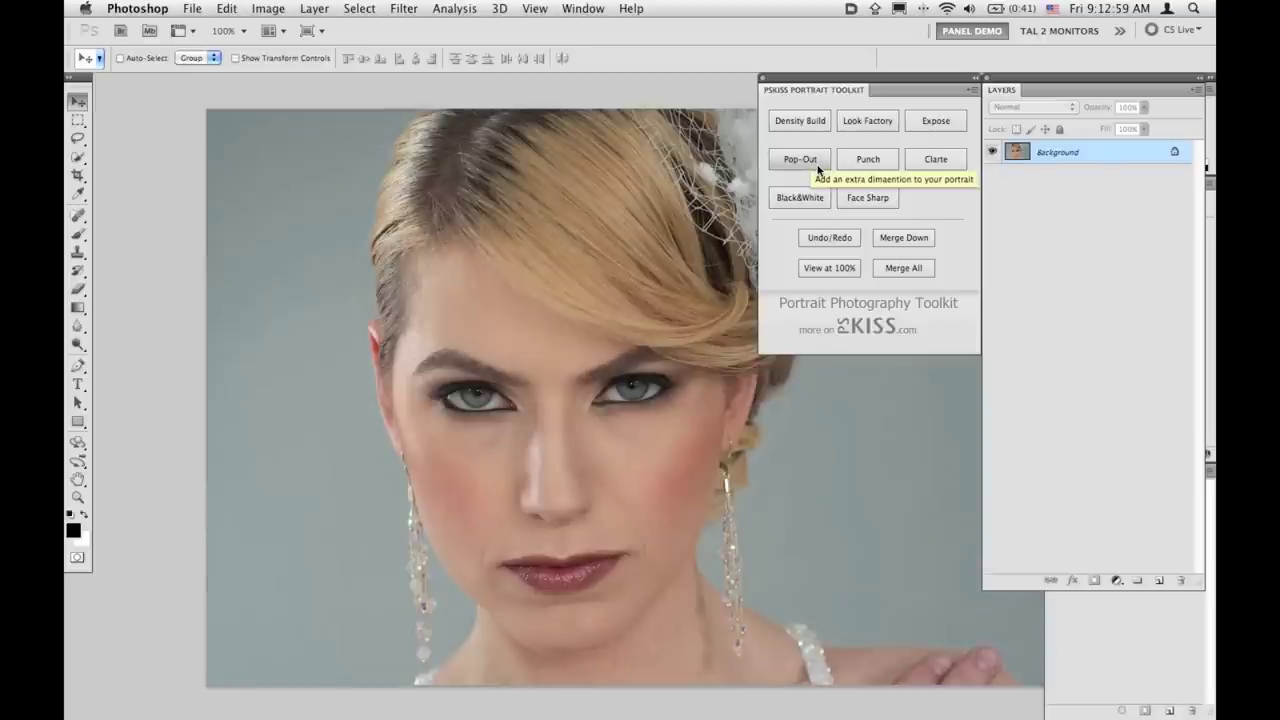
# Step: Try Pop-Out on the blonde portrait with Global Amount 14, Plug Shadows -9 and Restore Highlights 7, and delete its layer
pyautogui.click(817, 166)
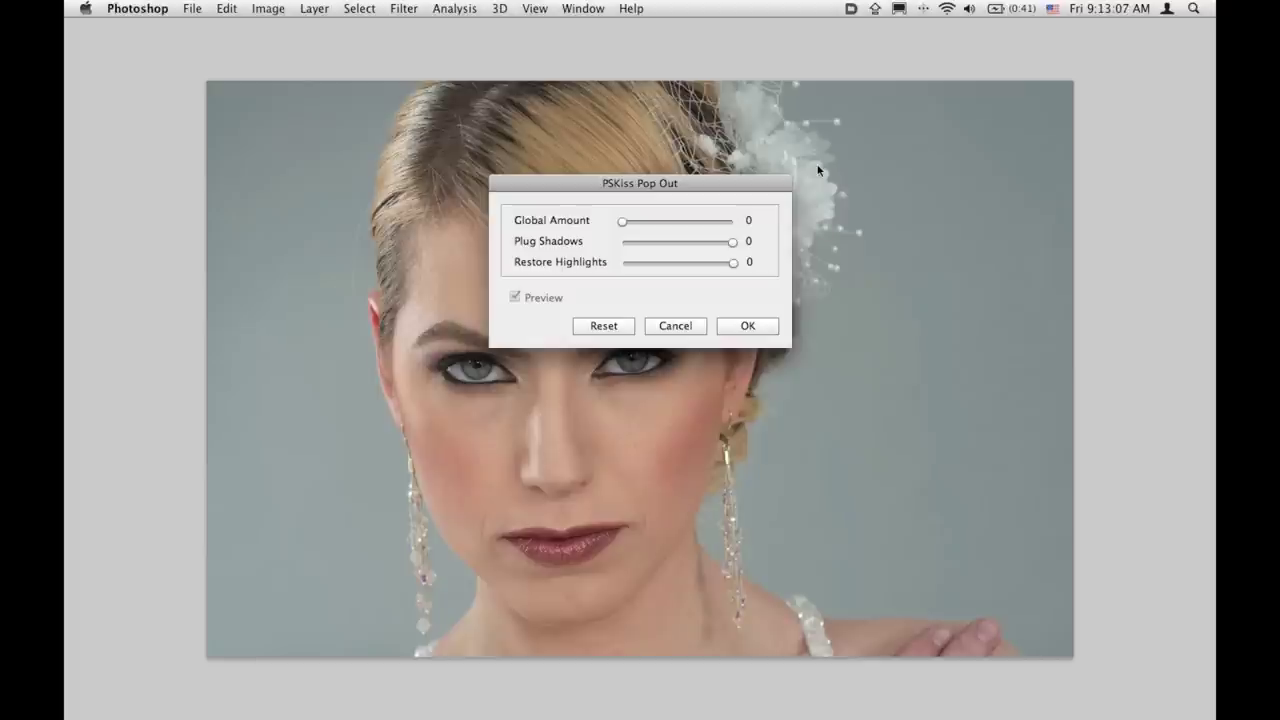
pyautogui.moveTo(572, 186); pyautogui.dragTo(856, 97)
pyautogui.moveTo(908, 131); pyautogui.dragTo(939, 135)
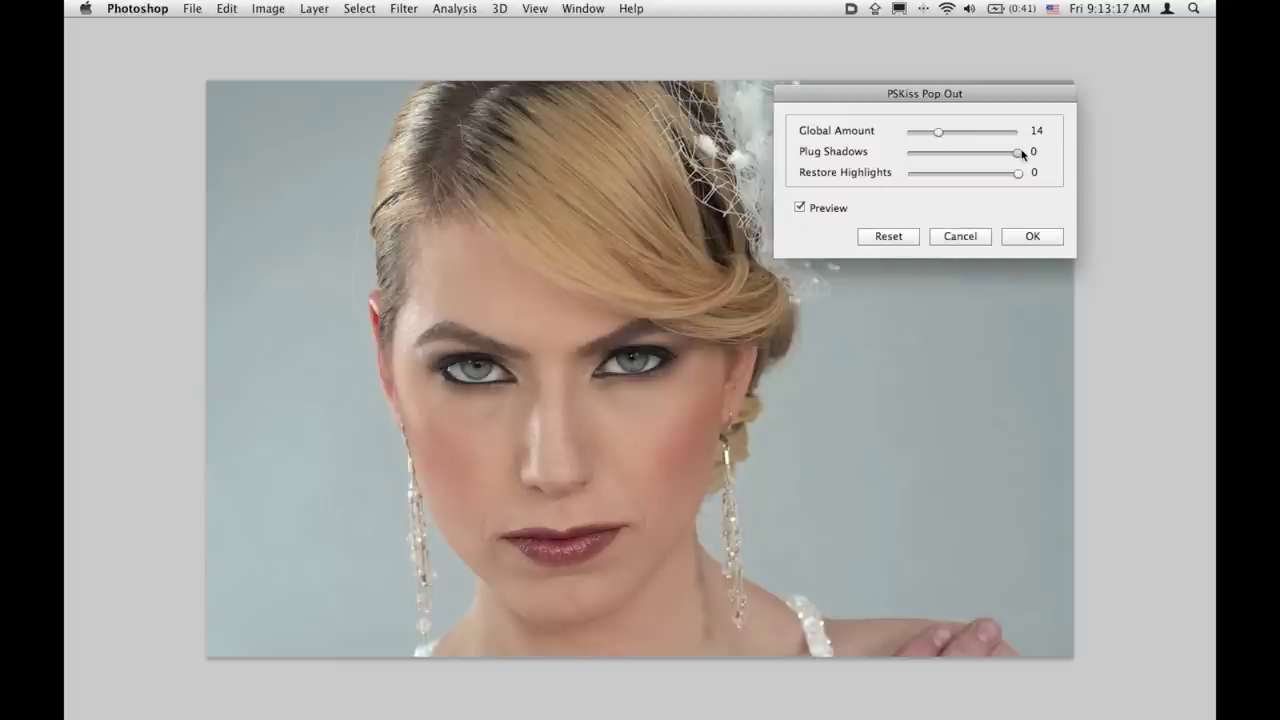
pyautogui.moveTo(1021, 155)
pyautogui.mouseDown()
pyautogui.moveTo(966, 156)
pyautogui.moveTo(1013, 177)
pyautogui.mouseUp()
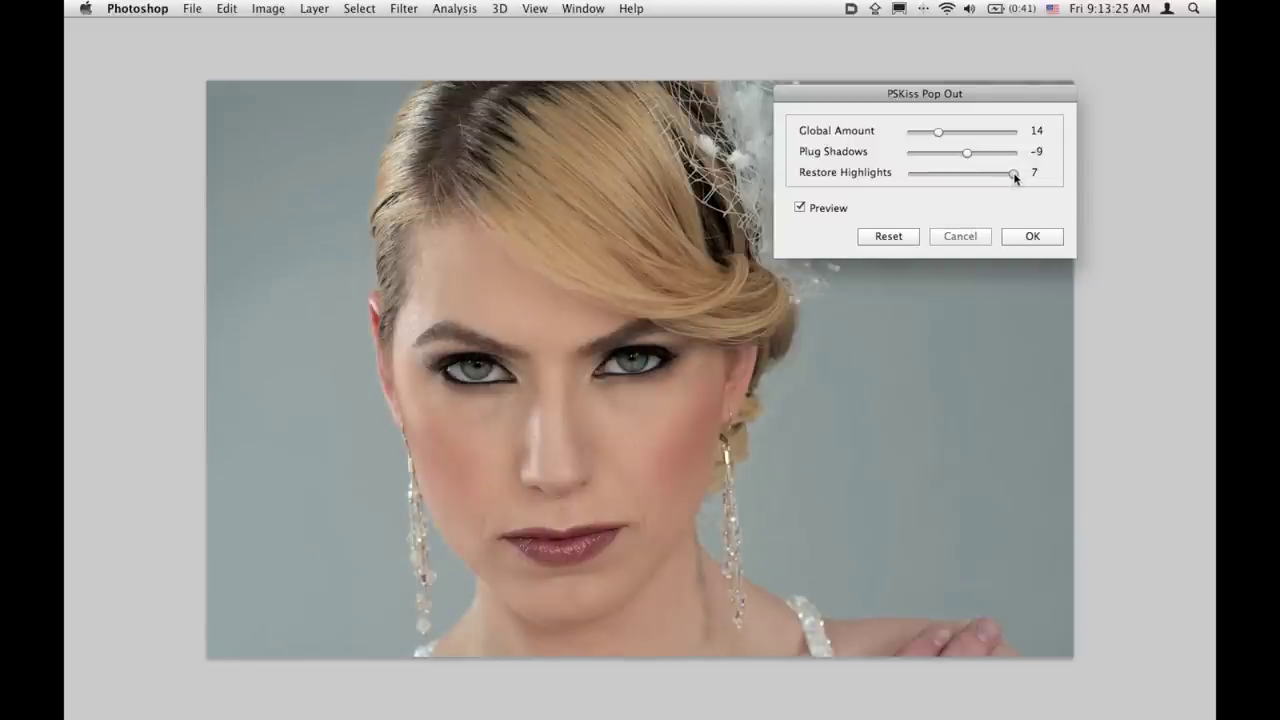
pyautogui.moveTo(1013, 177); pyautogui.dragTo(1014, 177)
pyautogui.click(800, 208)
pyautogui.click(801, 209)
pyautogui.click(1030, 237)
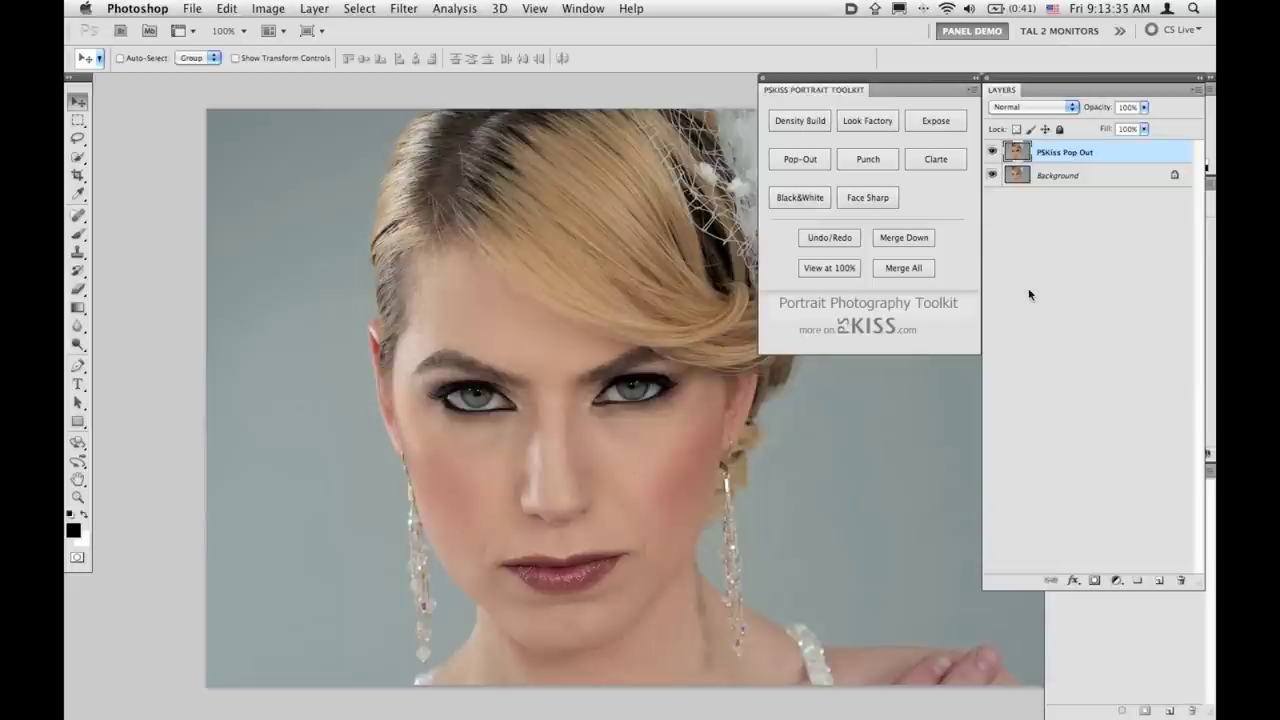
pyautogui.click(1180, 582)
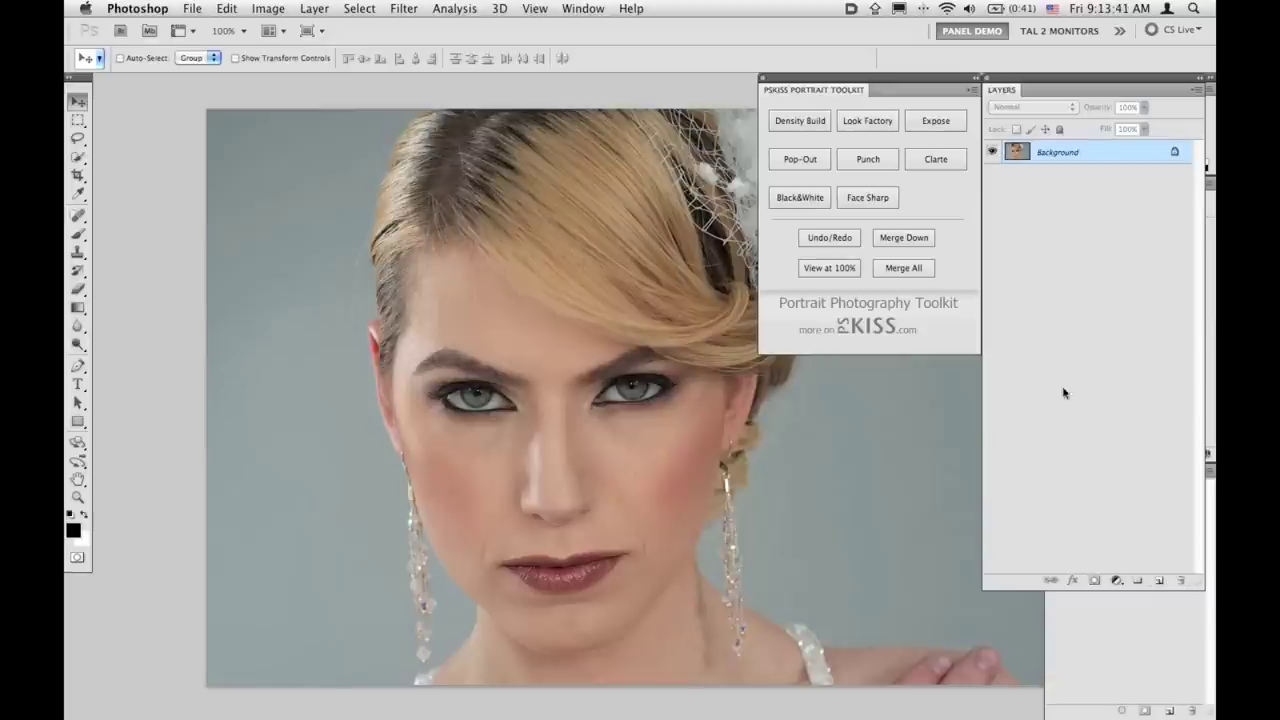
# Step: Apply the Punch effect to the blonde portrait with Level 49 and Softness 1
pyautogui.click(891, 163)
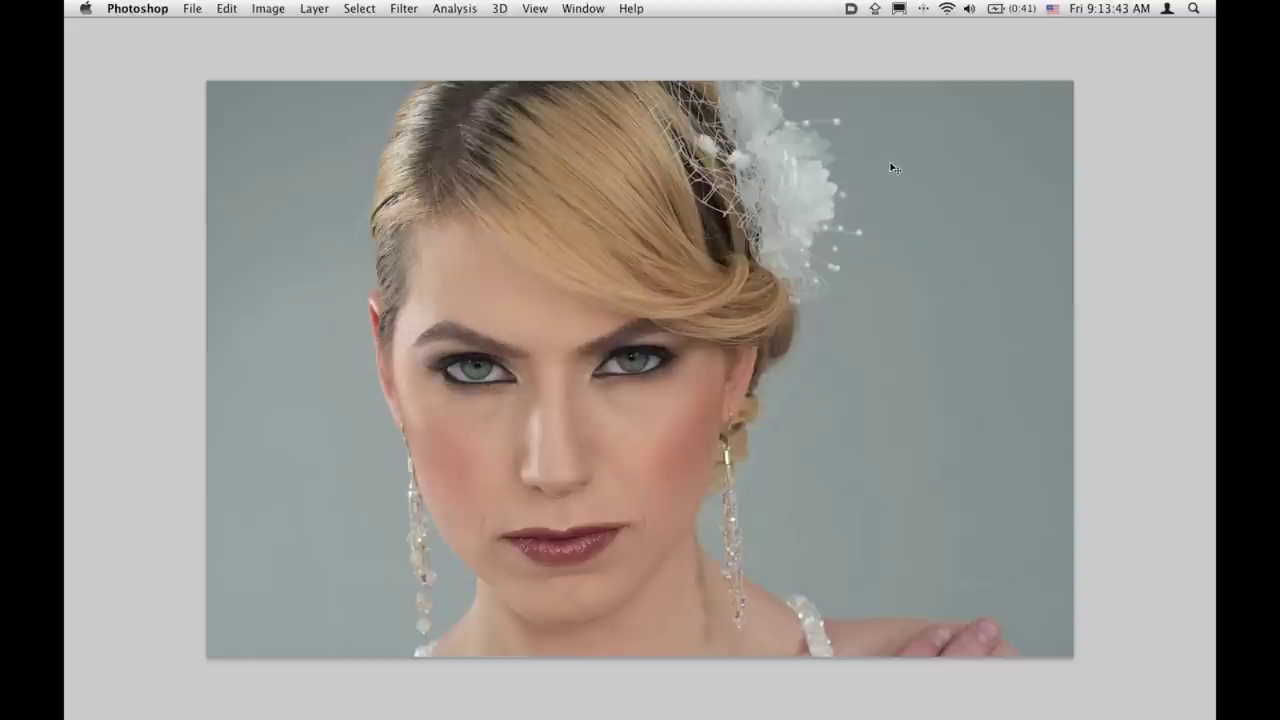
pyautogui.moveTo(578, 194); pyautogui.dragTo(848, 135)
pyautogui.click(899, 174)
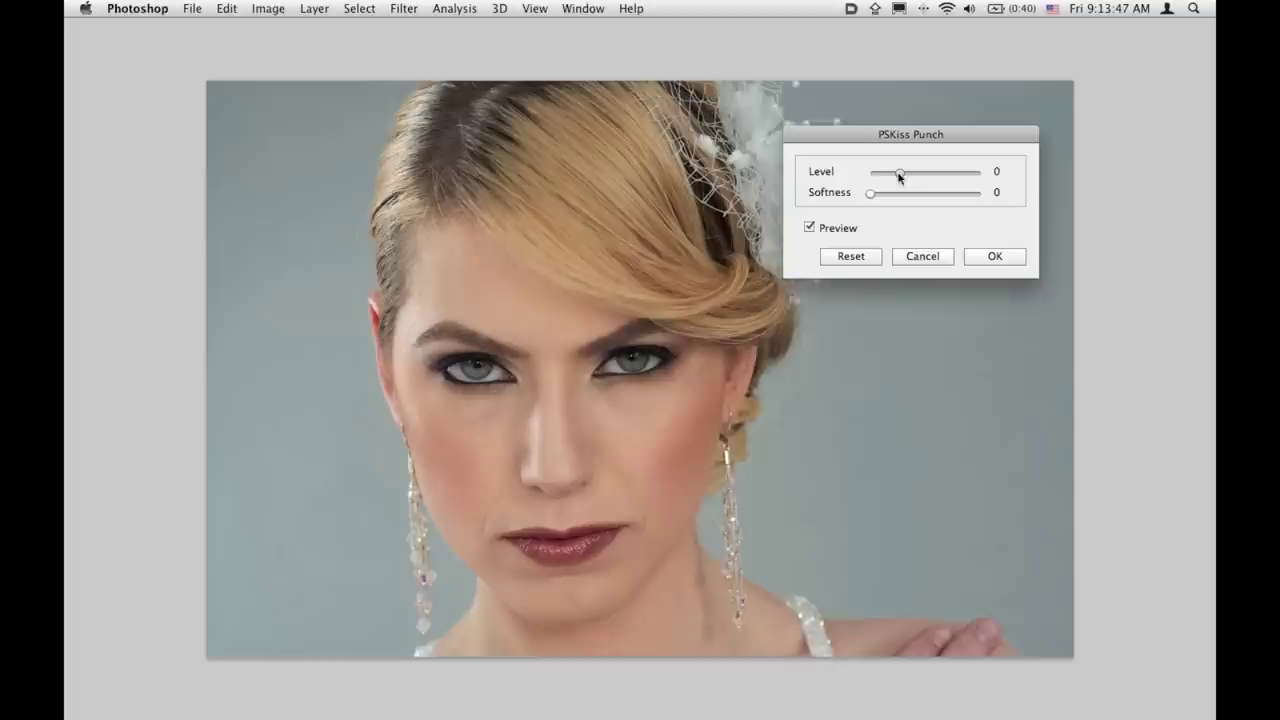
pyautogui.moveTo(899, 174); pyautogui.dragTo(876, 195)
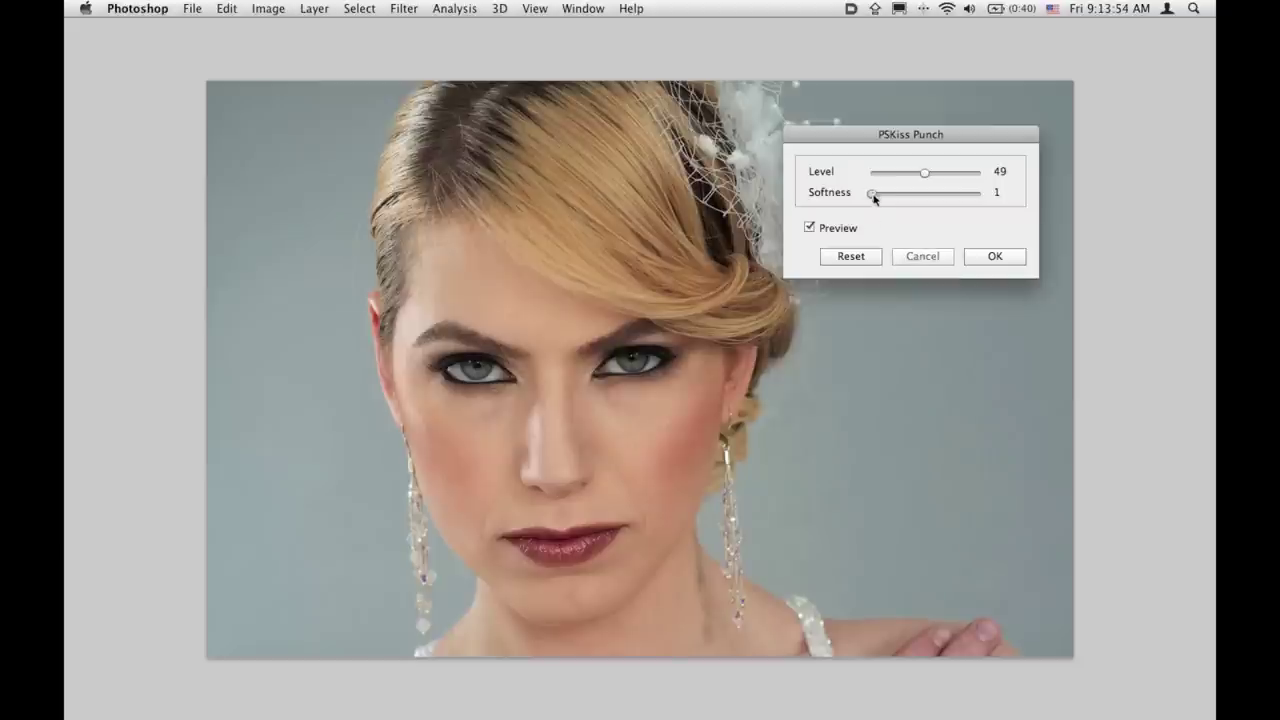
pyautogui.click(989, 258)
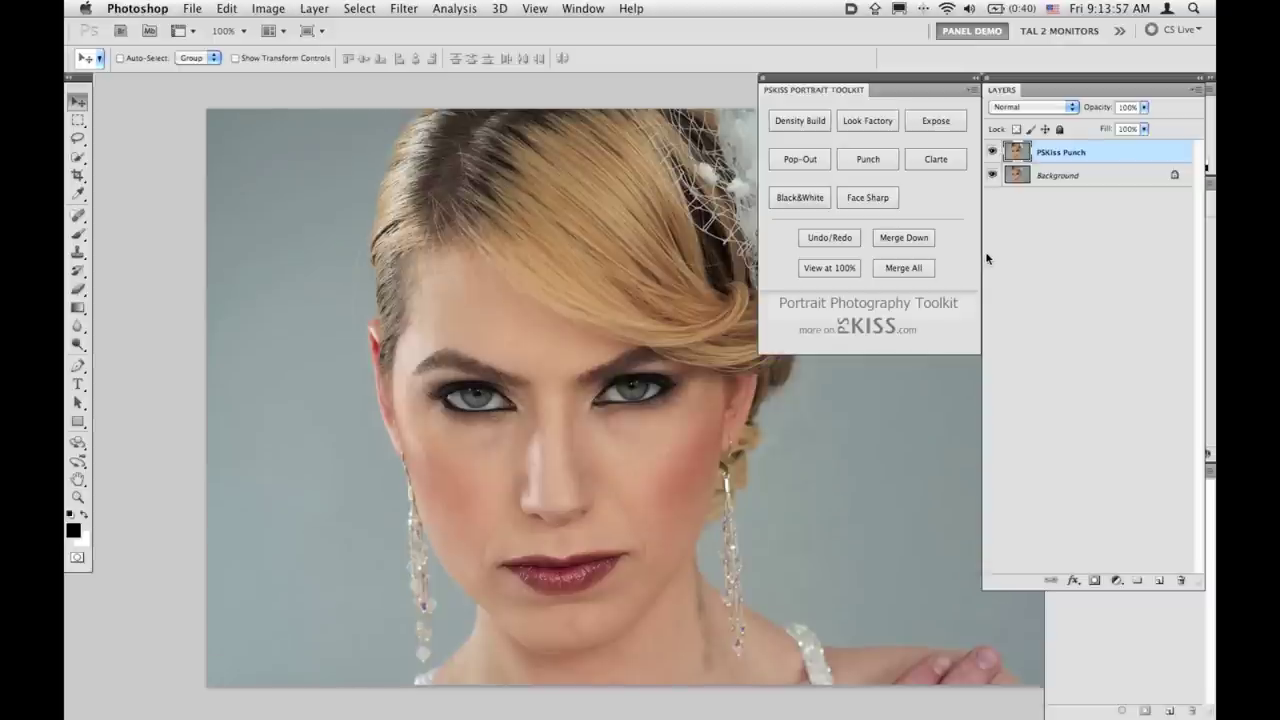
# Step: Apply Pop-Out above the Punch layer with Global Amount 27, Plug Shadows -8 and Restore Highlights 7
pyautogui.click(810, 162)
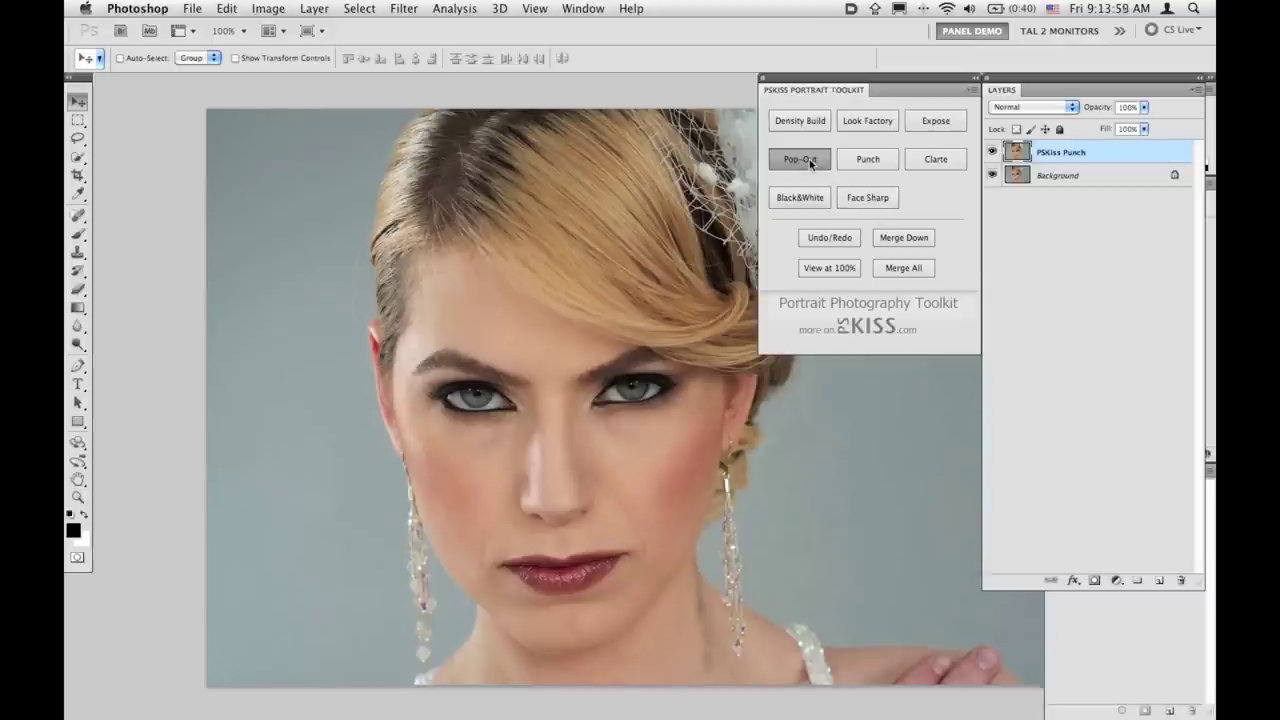
pyautogui.moveTo(631, 177); pyautogui.dragTo(913, 85)
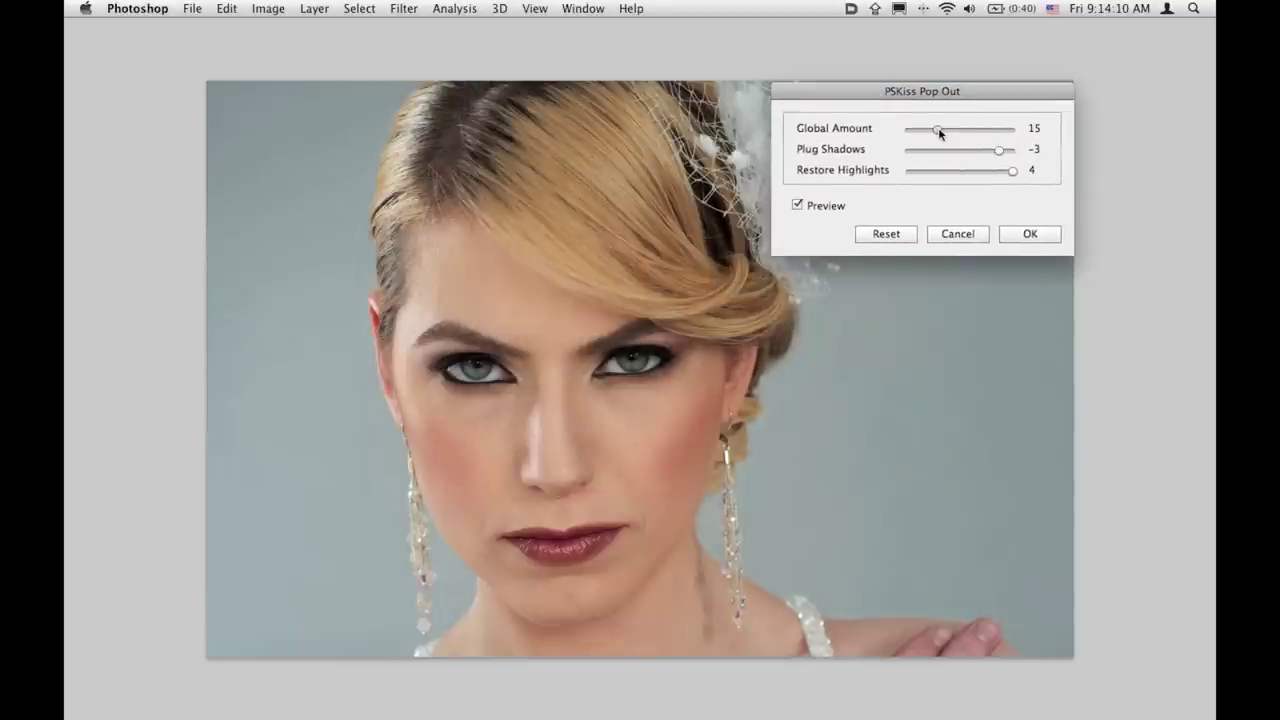
pyautogui.moveTo(938, 131); pyautogui.dragTo(940, 136)
pyautogui.moveTo(1013, 175); pyautogui.dragTo(1016, 174)
pyautogui.click(798, 205)
pyautogui.click(798, 205)
pyautogui.moveTo(937, 133); pyautogui.dragTo(954, 133)
pyautogui.moveTo(999, 150); pyautogui.dragTo(961, 151)
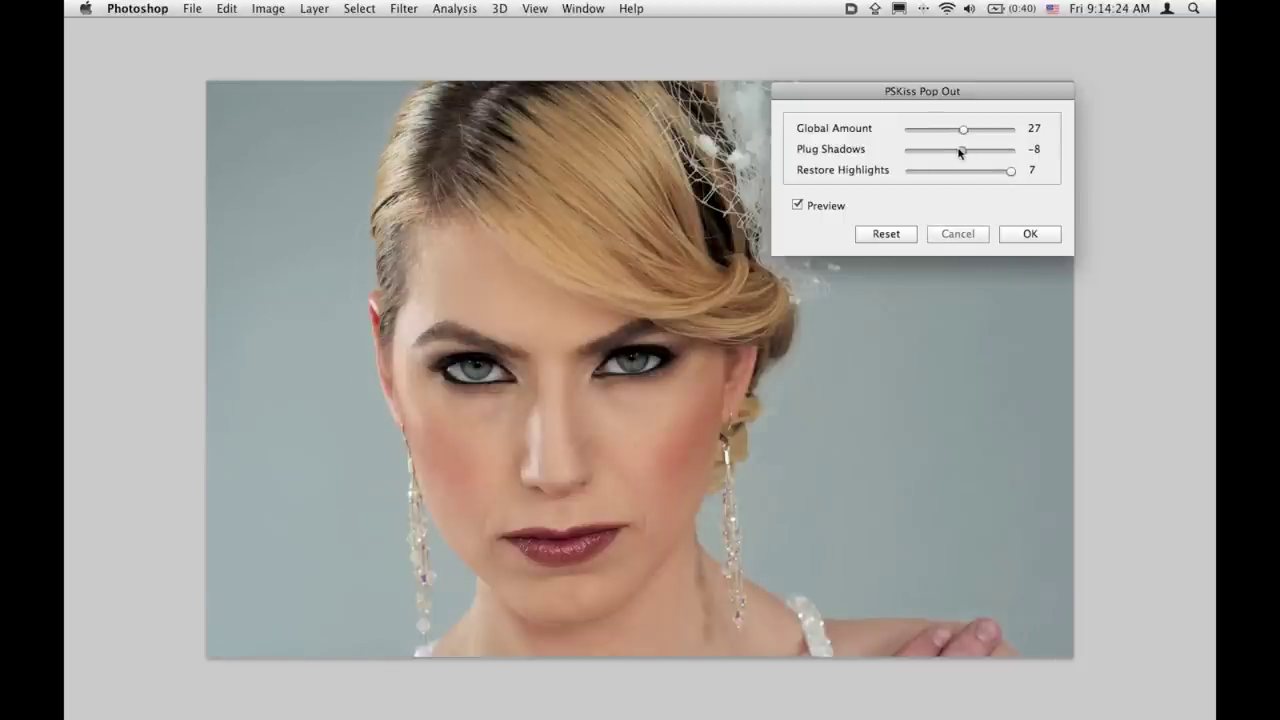
pyautogui.click(1030, 234)
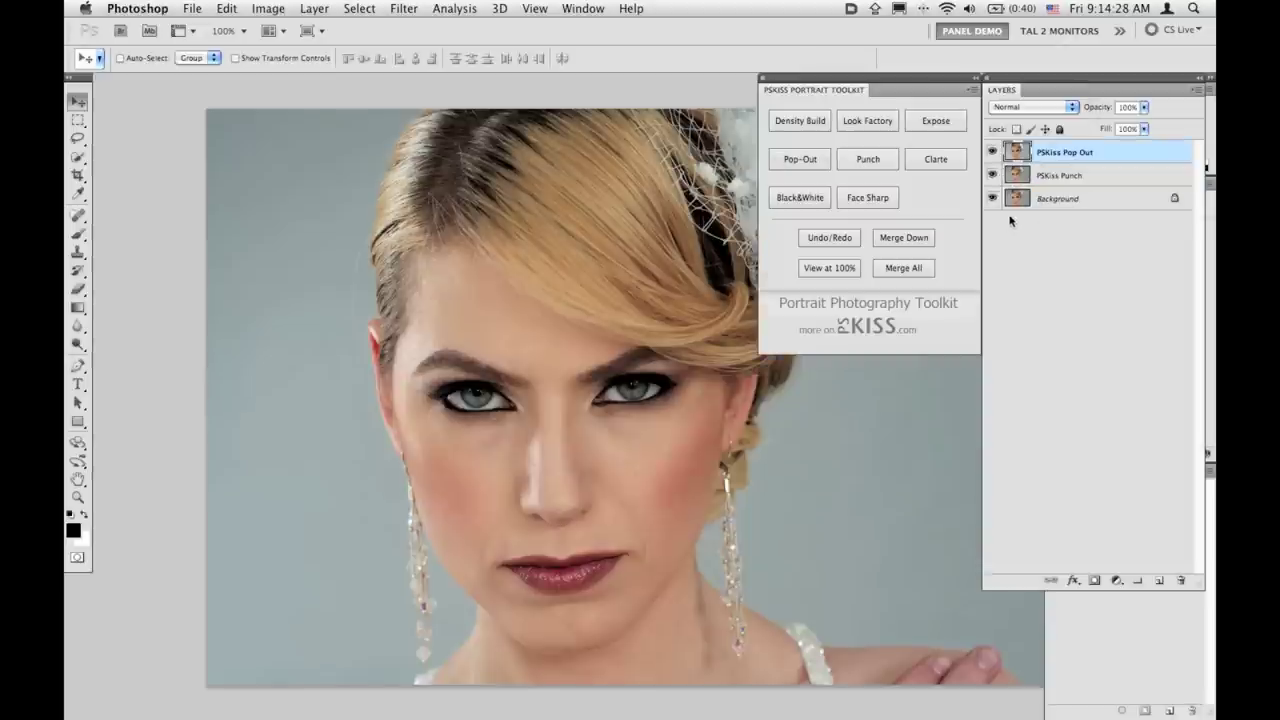
# Step: Compare the blonde portrait's original Background layer with the combined Punch and Pop Out result
pyautogui.keyDown('alt'); pyautogui.click(992, 198); pyautogui.keyUp('alt')
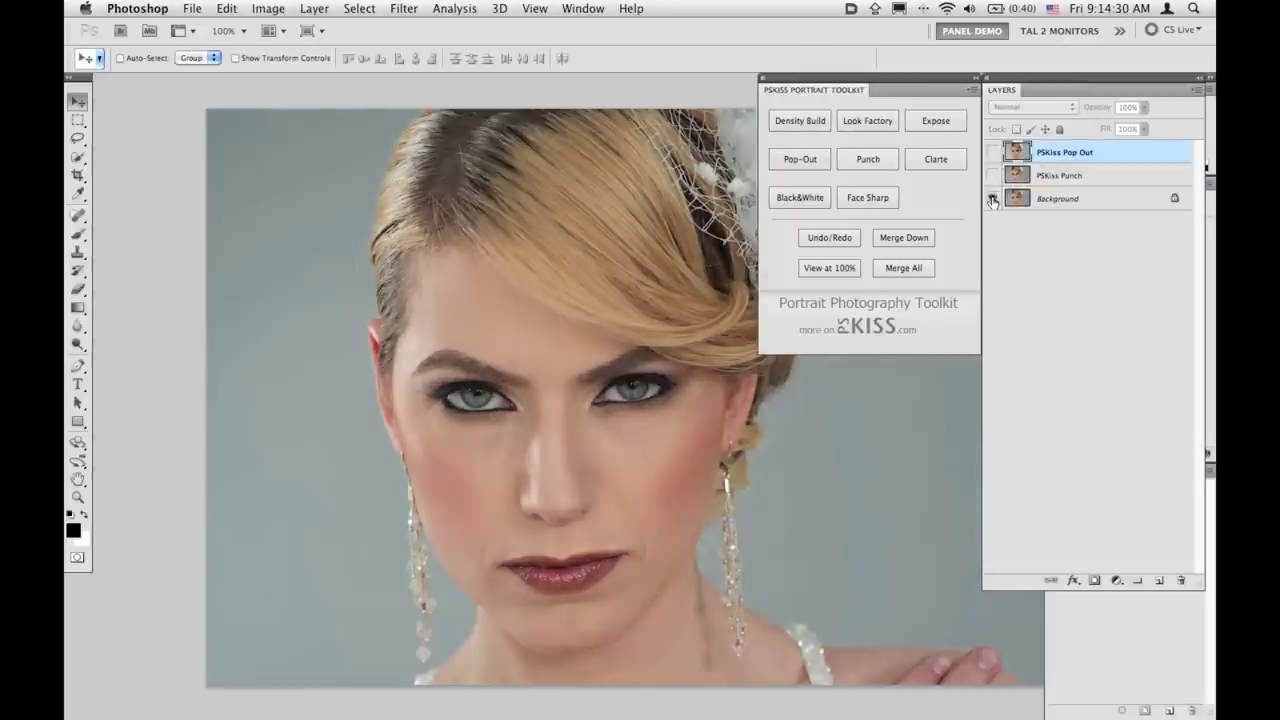
pyautogui.keyDown('alt'); pyautogui.click(992, 198); pyautogui.keyUp('alt')
pyautogui.keyDown('alt'); pyautogui.click(992, 198); pyautogui.keyUp('alt')
pyautogui.keyDown('alt'); pyautogui.click(992, 198); pyautogui.keyUp('alt')
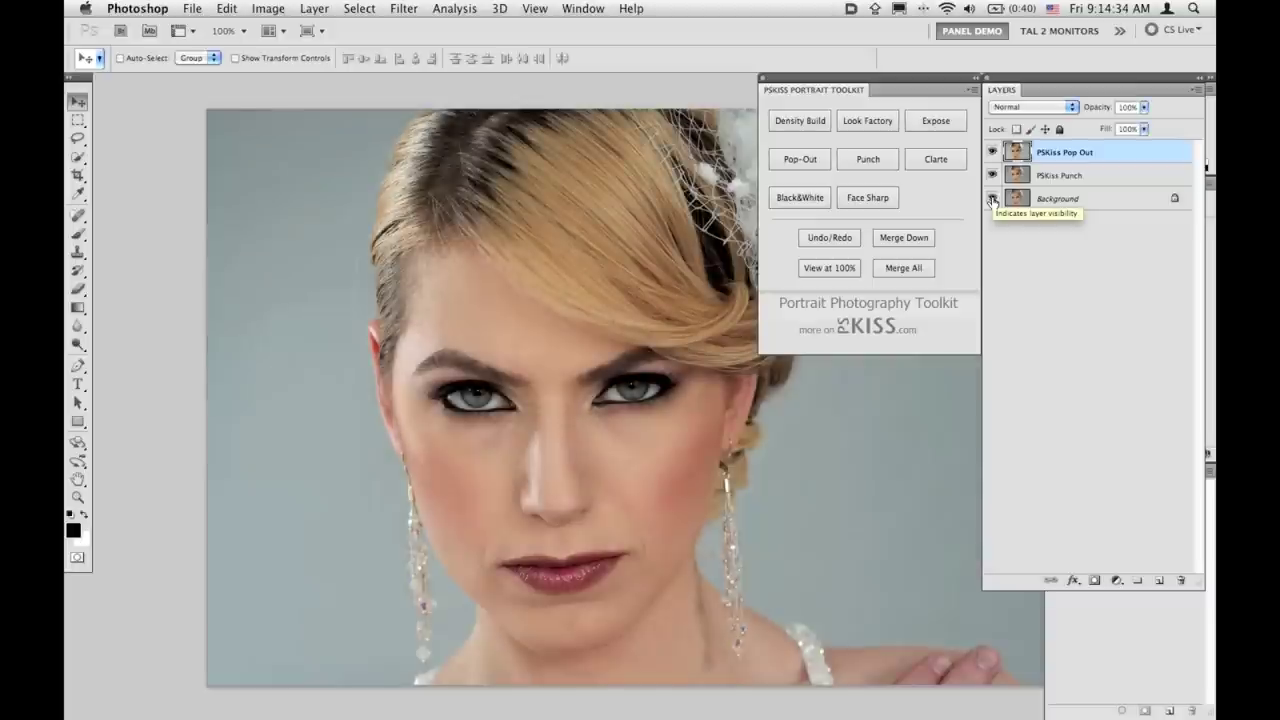
pyautogui.keyDown('alt'); pyautogui.click(992, 198); pyautogui.keyUp('alt')
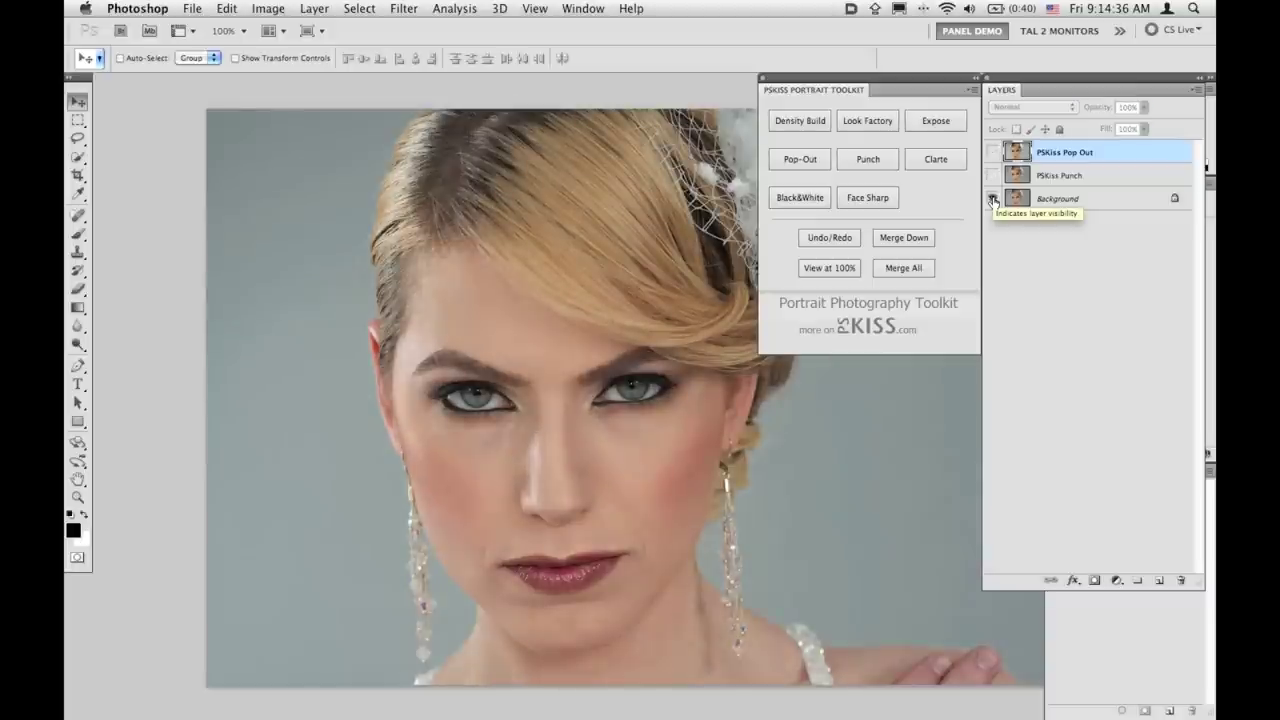
pyautogui.keyDown('alt'); pyautogui.click(993, 199); pyautogui.keyUp('alt')
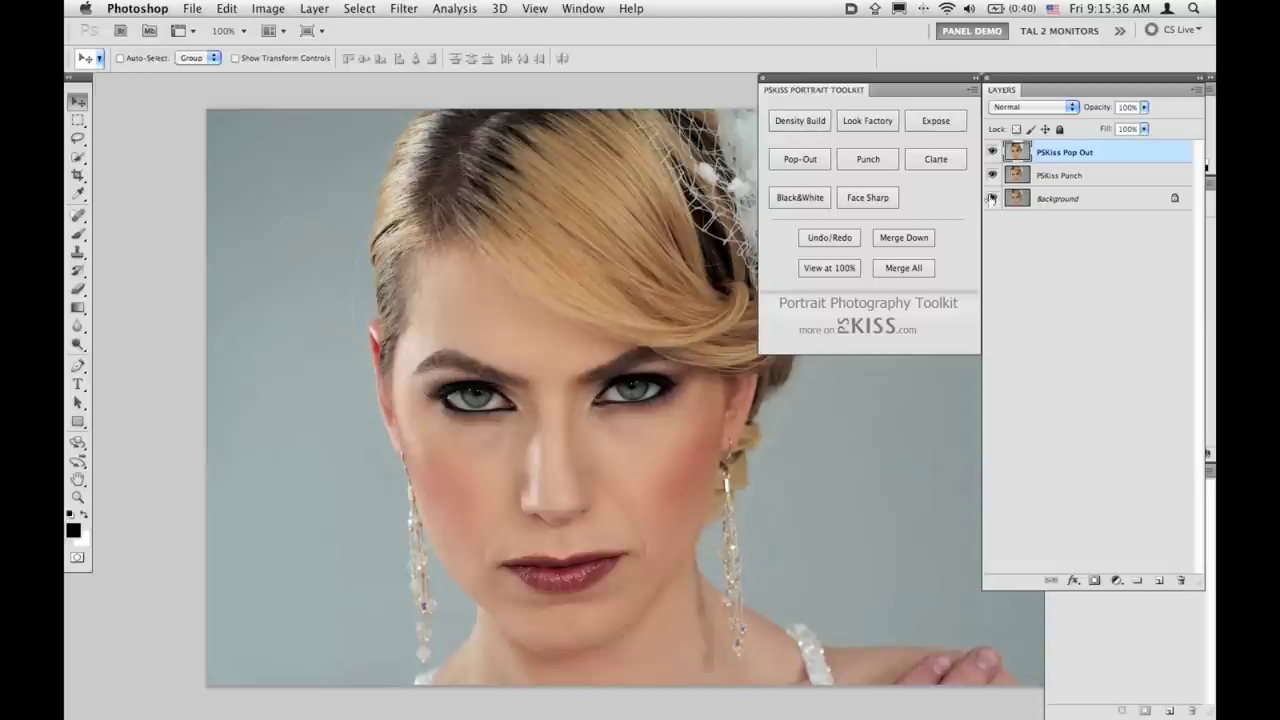
# Step: Apply the Clarte effect to the blonde portrait with a level of 48
pyautogui.click(950, 161)
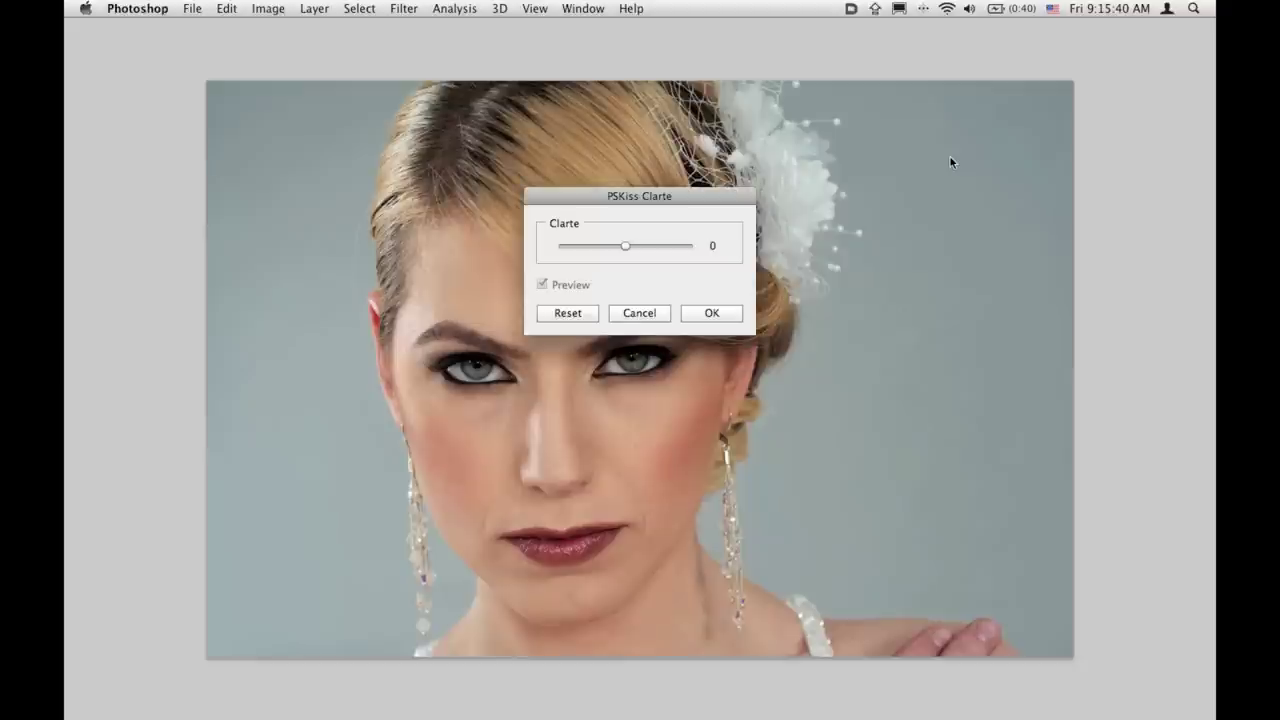
pyautogui.moveTo(588, 195); pyautogui.dragTo(908, 47)
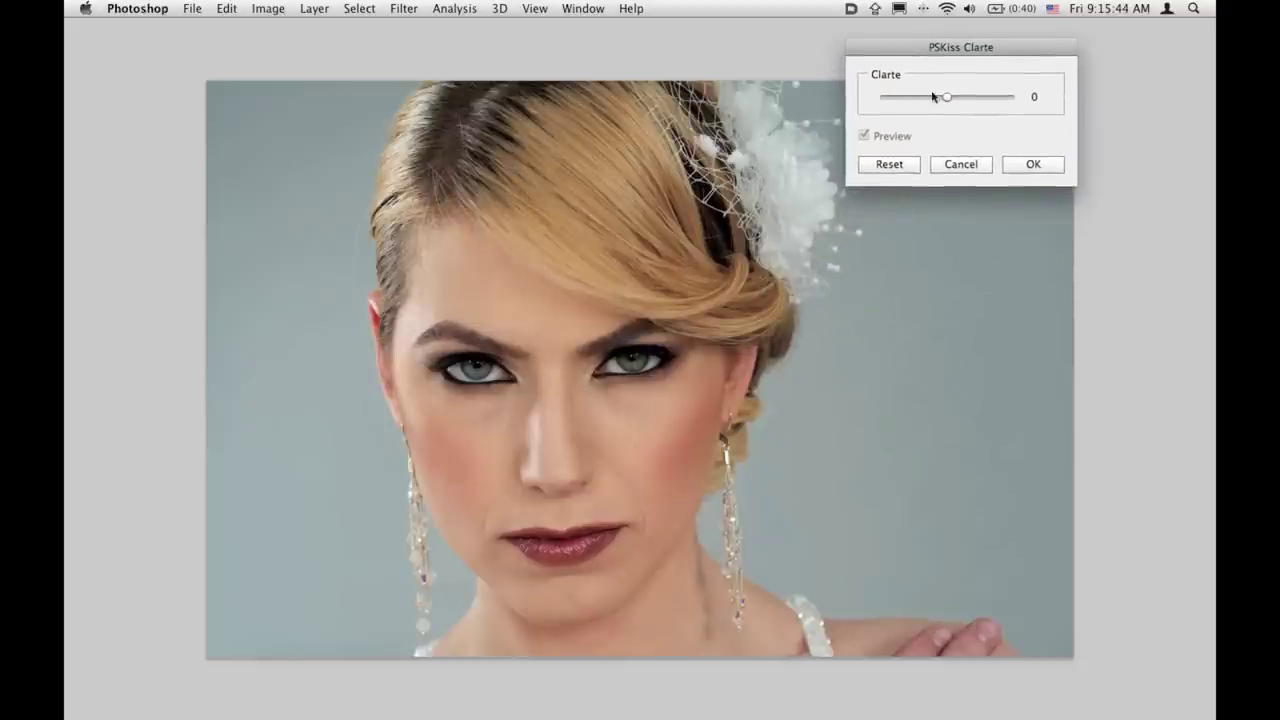
pyautogui.moveTo(947, 97); pyautogui.dragTo(964, 100)
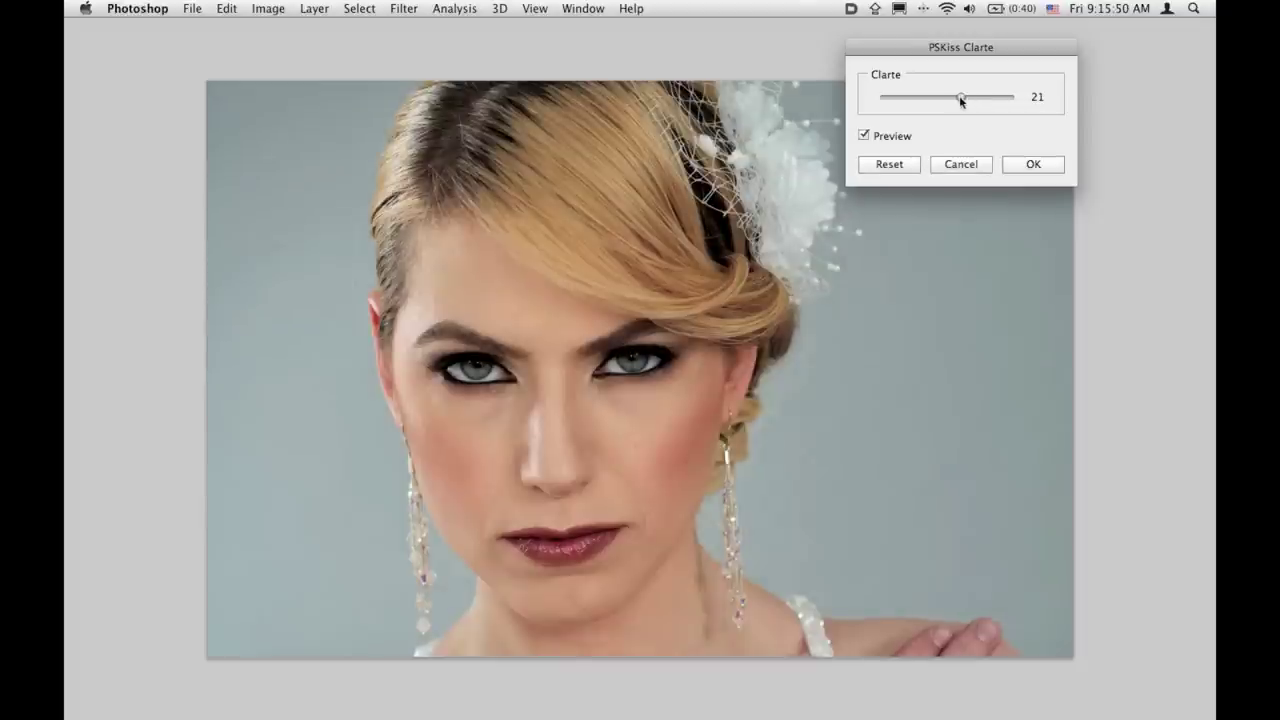
pyautogui.moveTo(964, 100); pyautogui.dragTo(965, 100)
pyautogui.moveTo(964, 100); pyautogui.dragTo(937, 102)
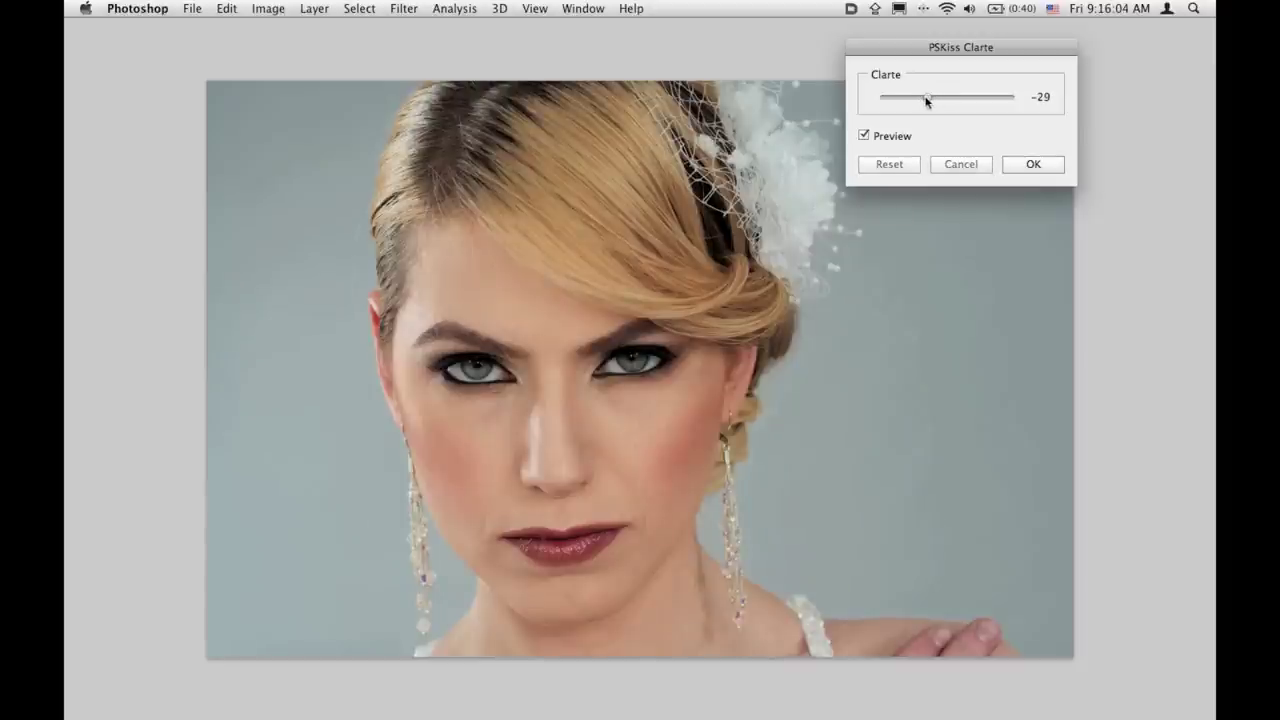
pyautogui.moveTo(926, 102); pyautogui.dragTo(978, 99)
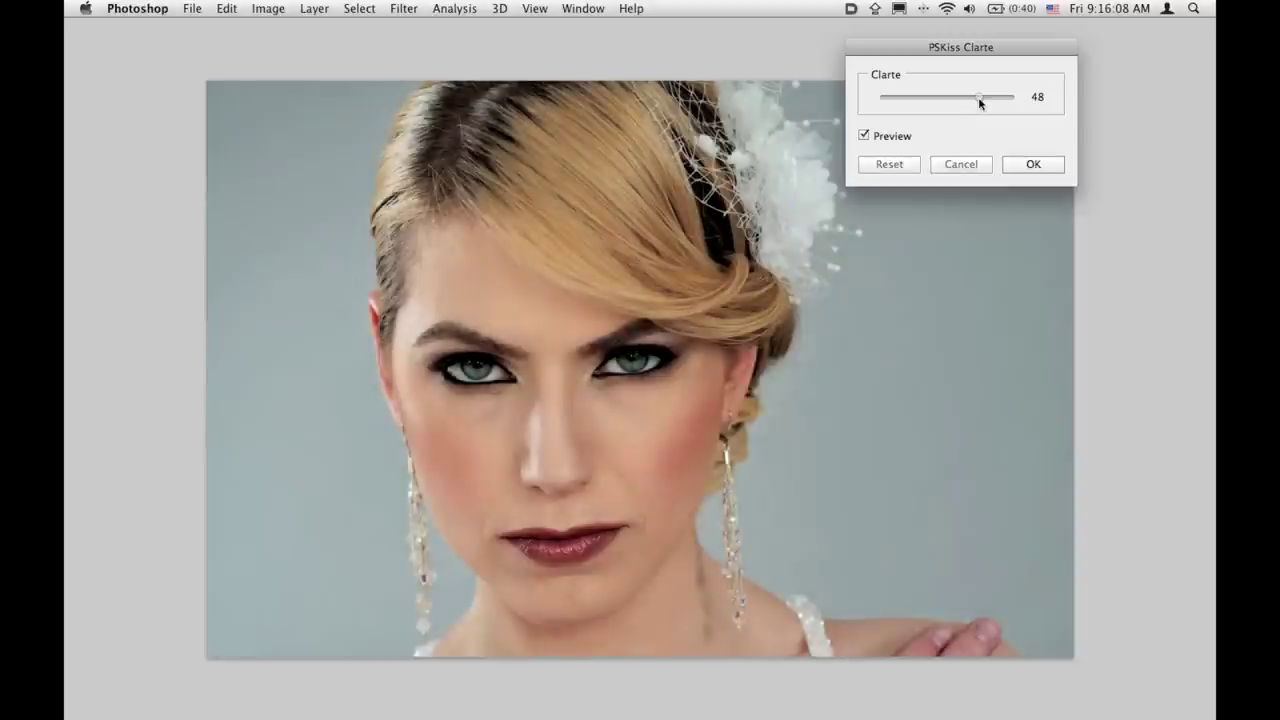
pyautogui.click(1027, 166)
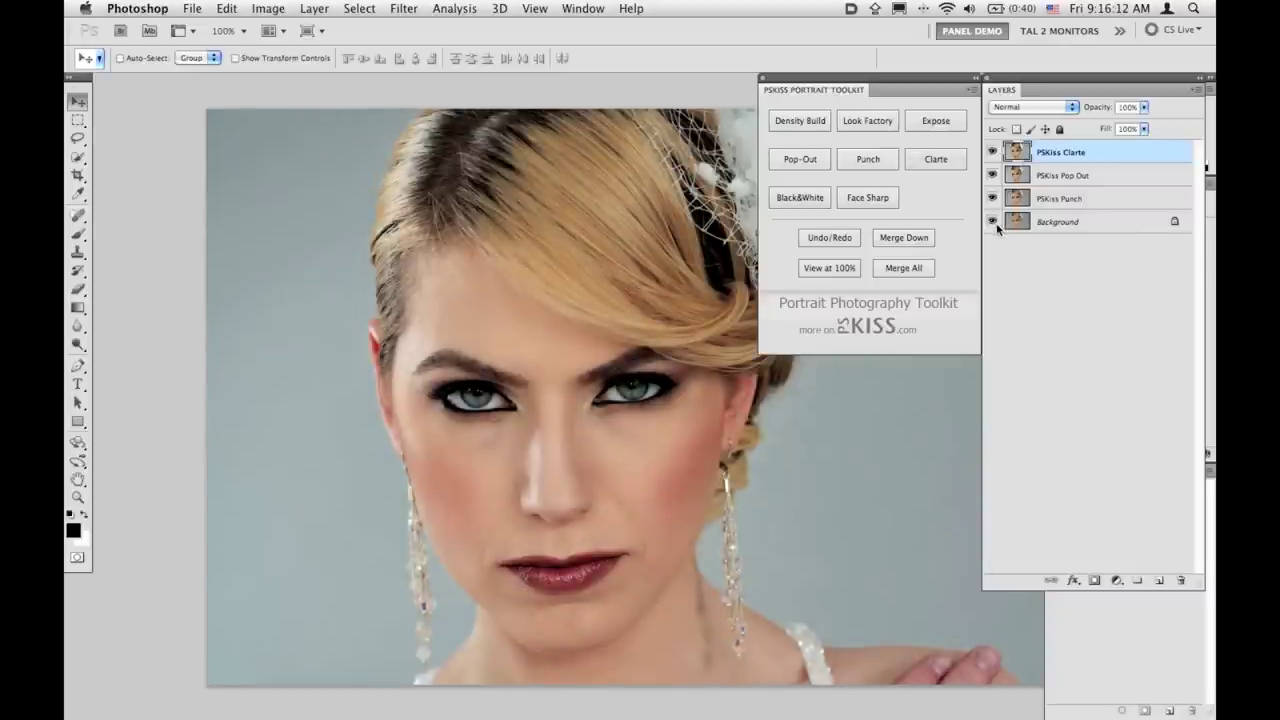
# Step: Compare the blonde portrait with and without the Clarte layer
pyautogui.click(992, 152)
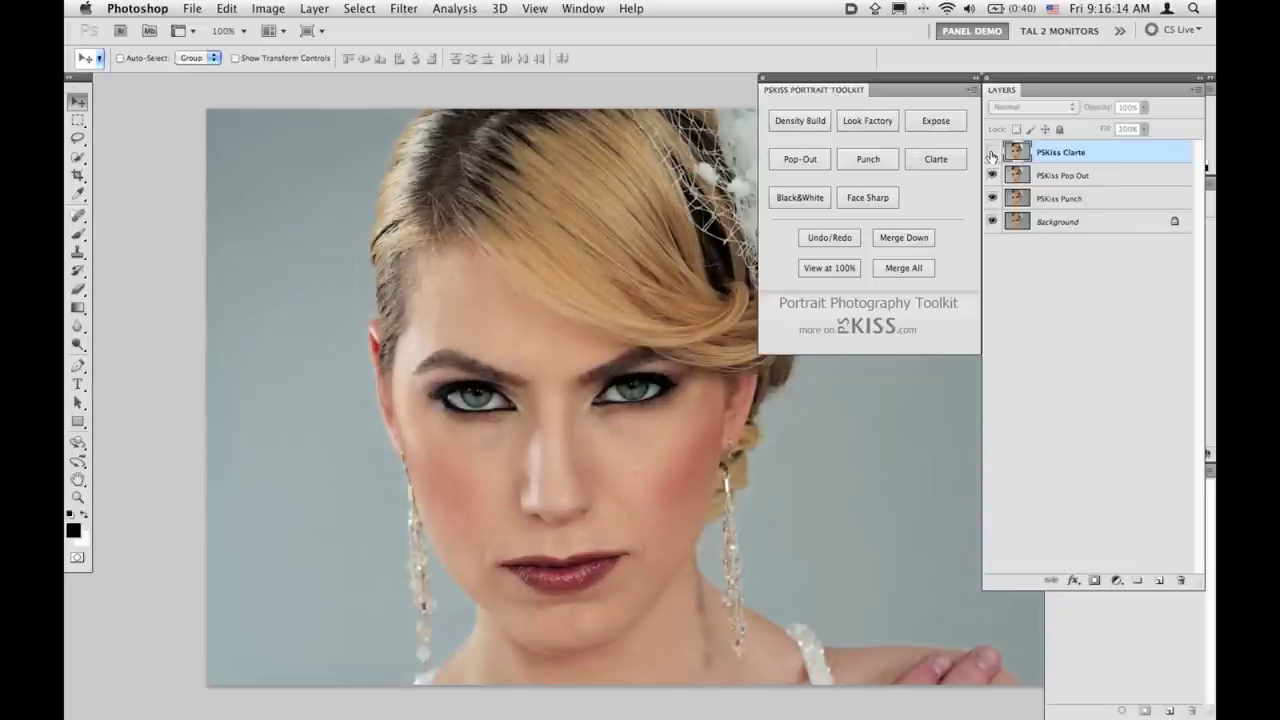
pyautogui.click(992, 152)
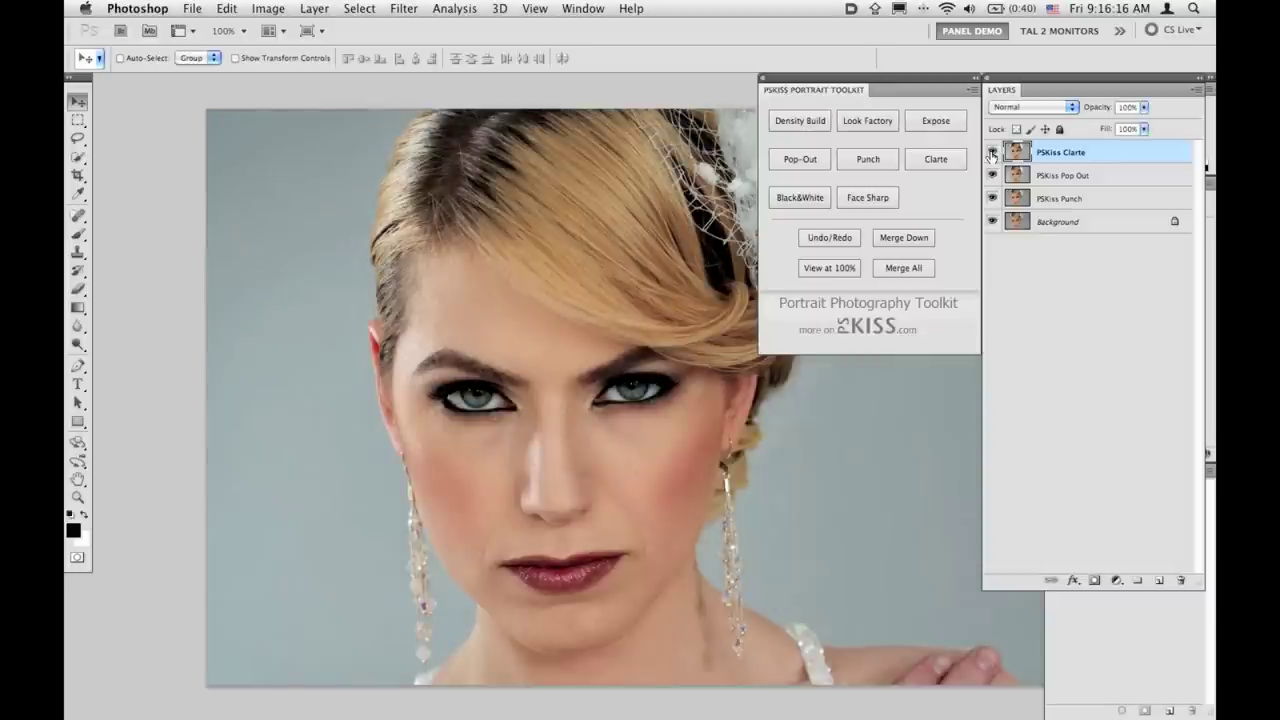
pyautogui.click(992, 152)
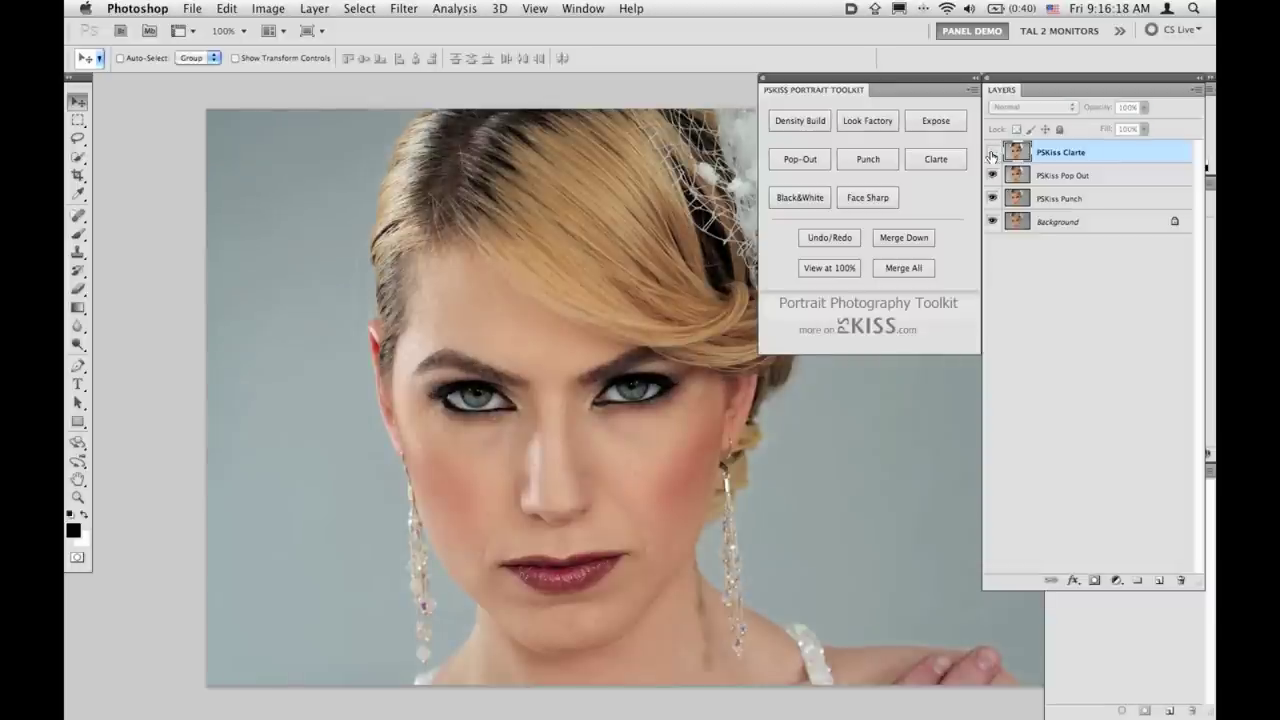
pyautogui.click(992, 152)
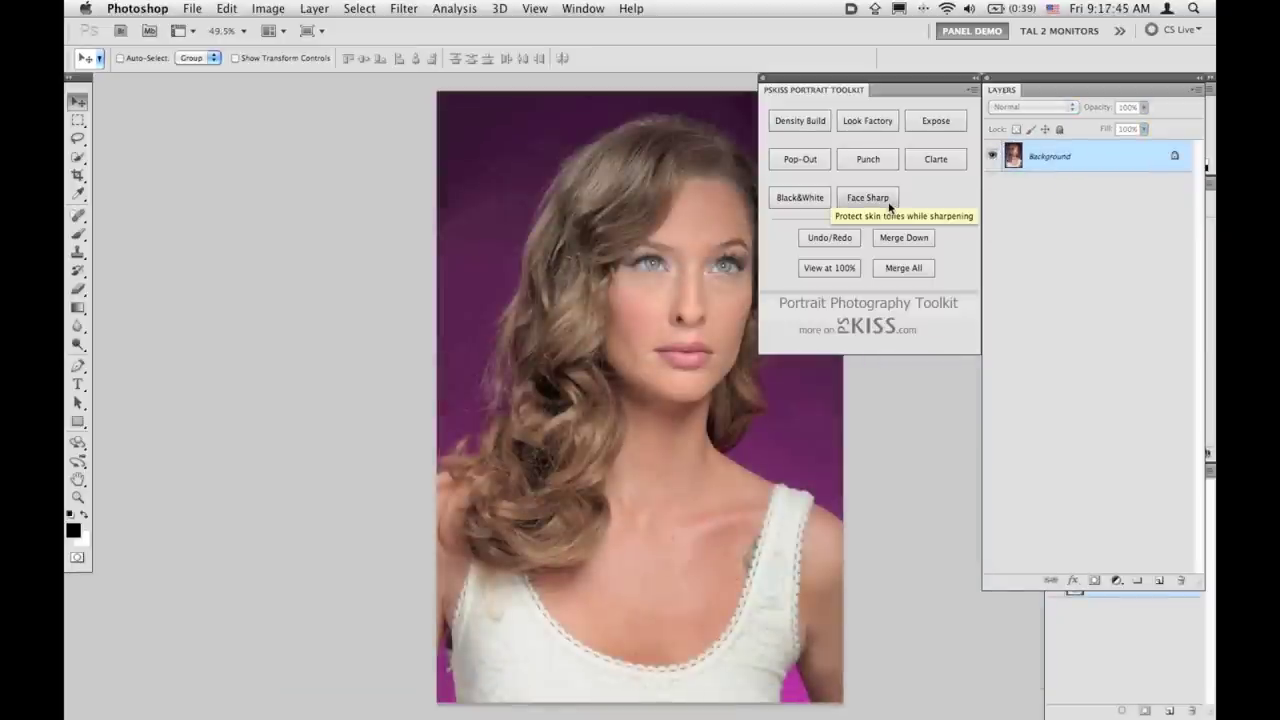
# Step: Apply Face Sharp to the curly-haired woman's portrait with Amount 84 and Radius 4, checking the preview against the original
pyautogui.click(888, 199)
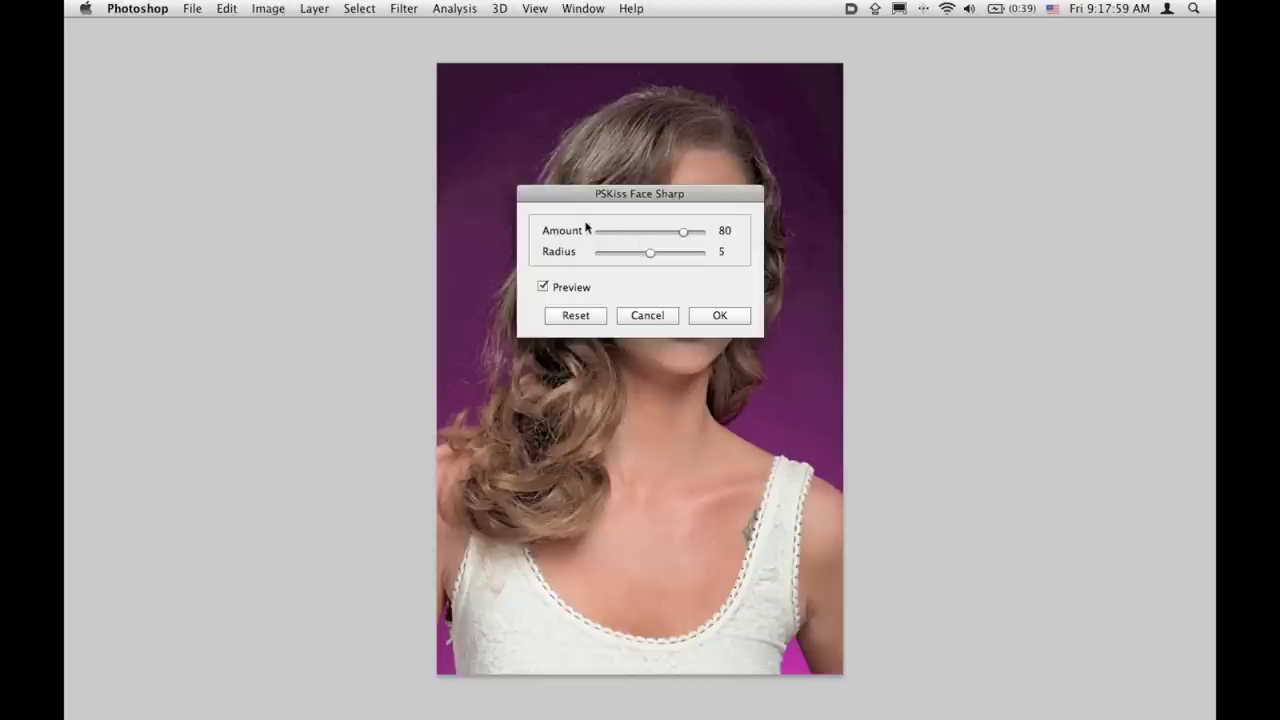
pyautogui.moveTo(558, 193); pyautogui.dragTo(761, 141)
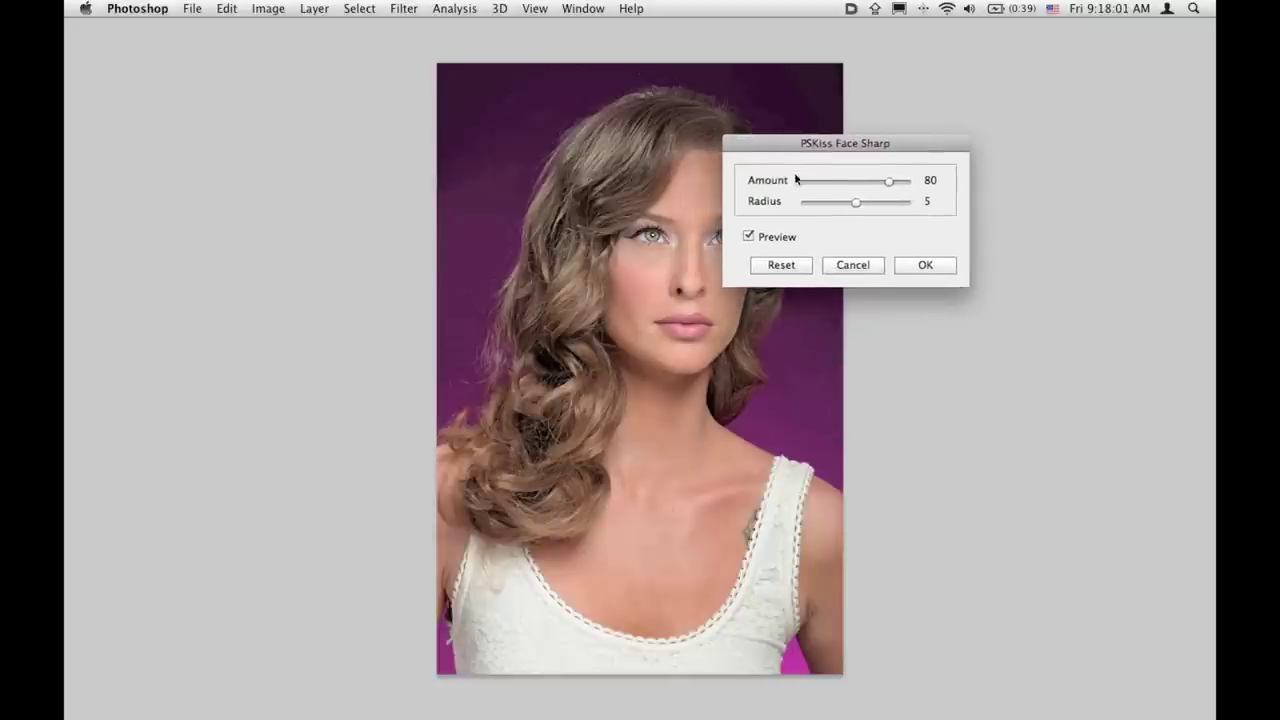
pyautogui.moveTo(893, 184); pyautogui.dragTo(846, 199)
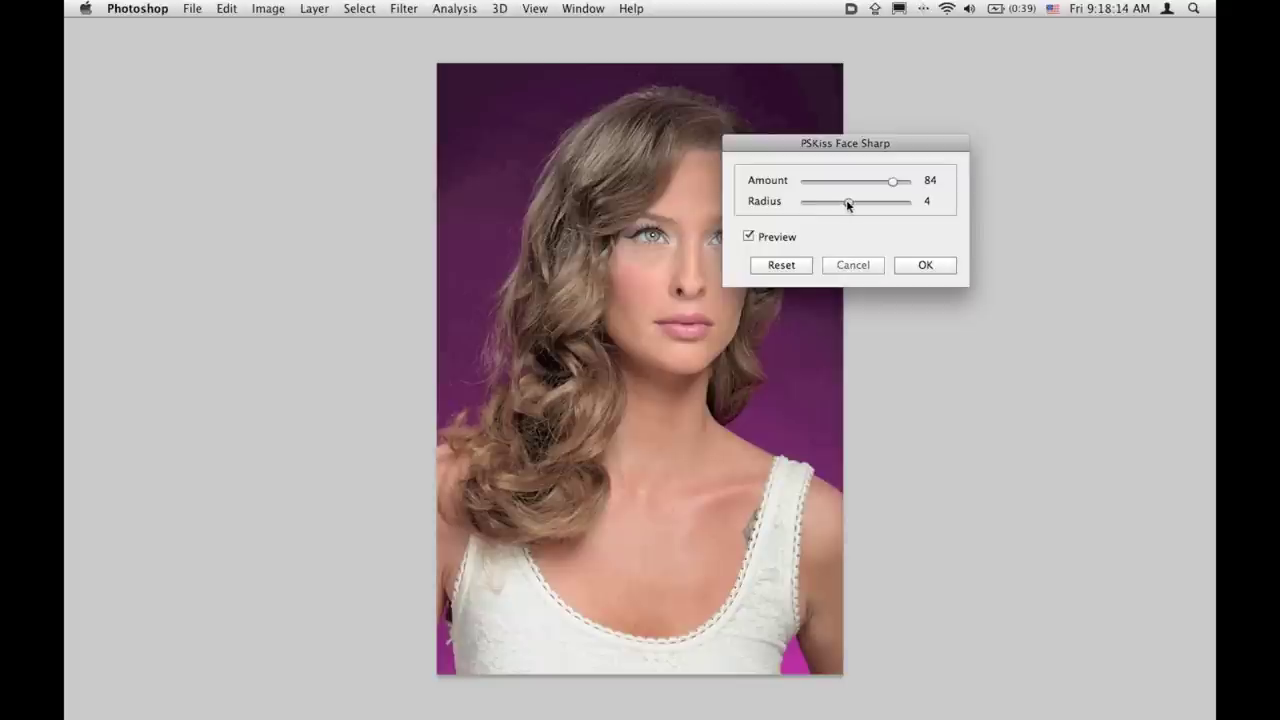
pyautogui.click(749, 236)
pyautogui.click(749, 236)
pyautogui.click(910, 266)
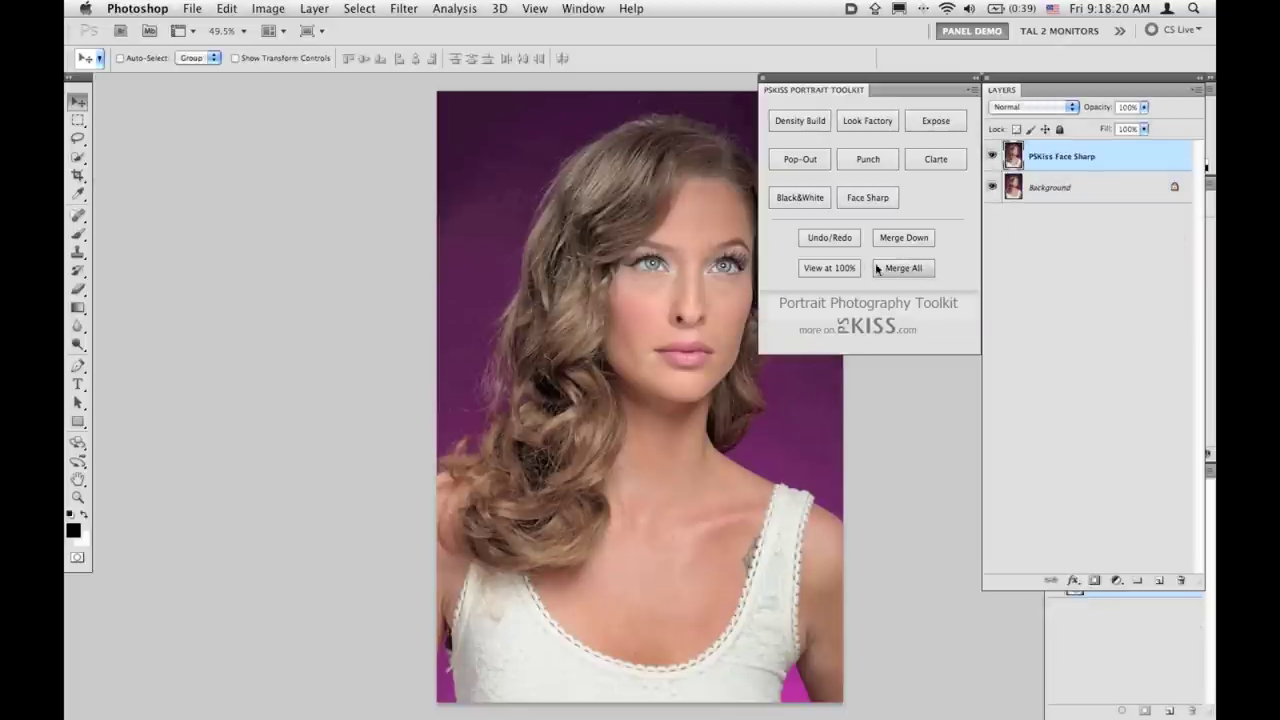
# Step: View the curly-haired portrait at 100% and compare the face and hair with and without the Face Sharp layer
pyautogui.click(848, 270)
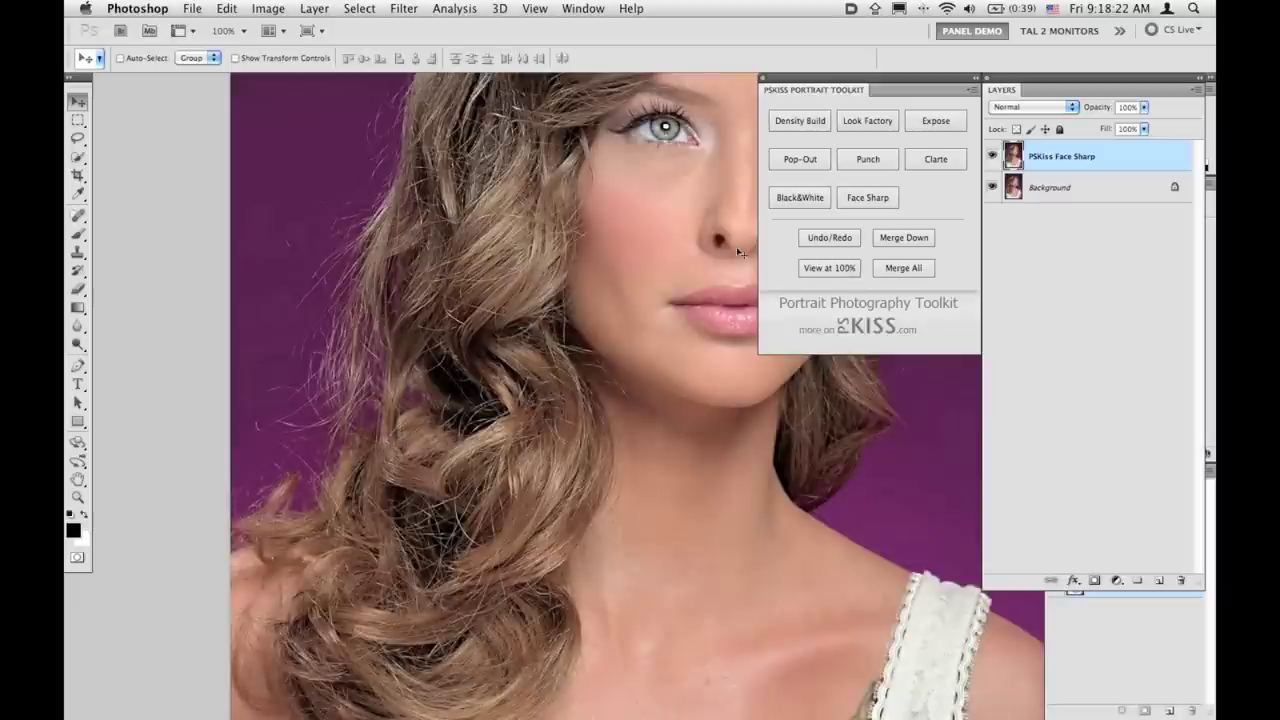
pyautogui.moveTo(663, 220); pyautogui.dragTo(505, 318)
pyautogui.click(993, 157)
pyautogui.click(993, 157)
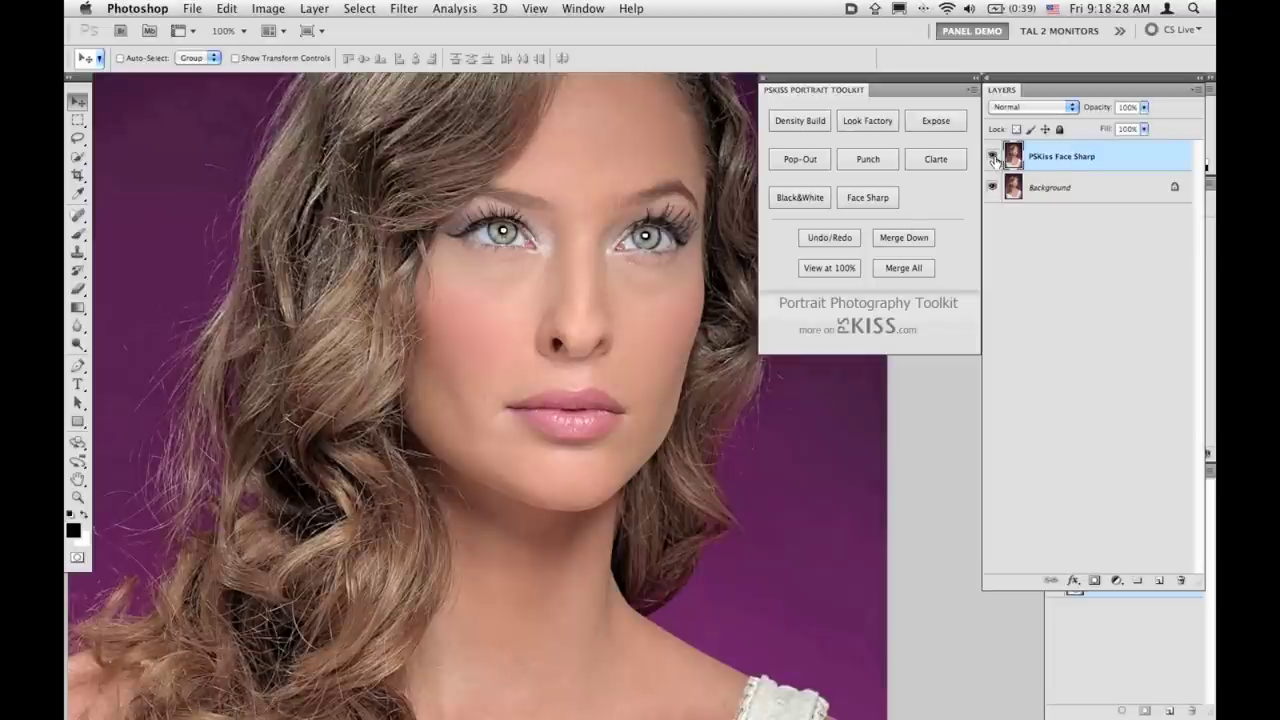
pyautogui.click(993, 157)
pyautogui.click(993, 157)
pyautogui.click(993, 157)
pyautogui.click(993, 157)
pyautogui.click(993, 157)
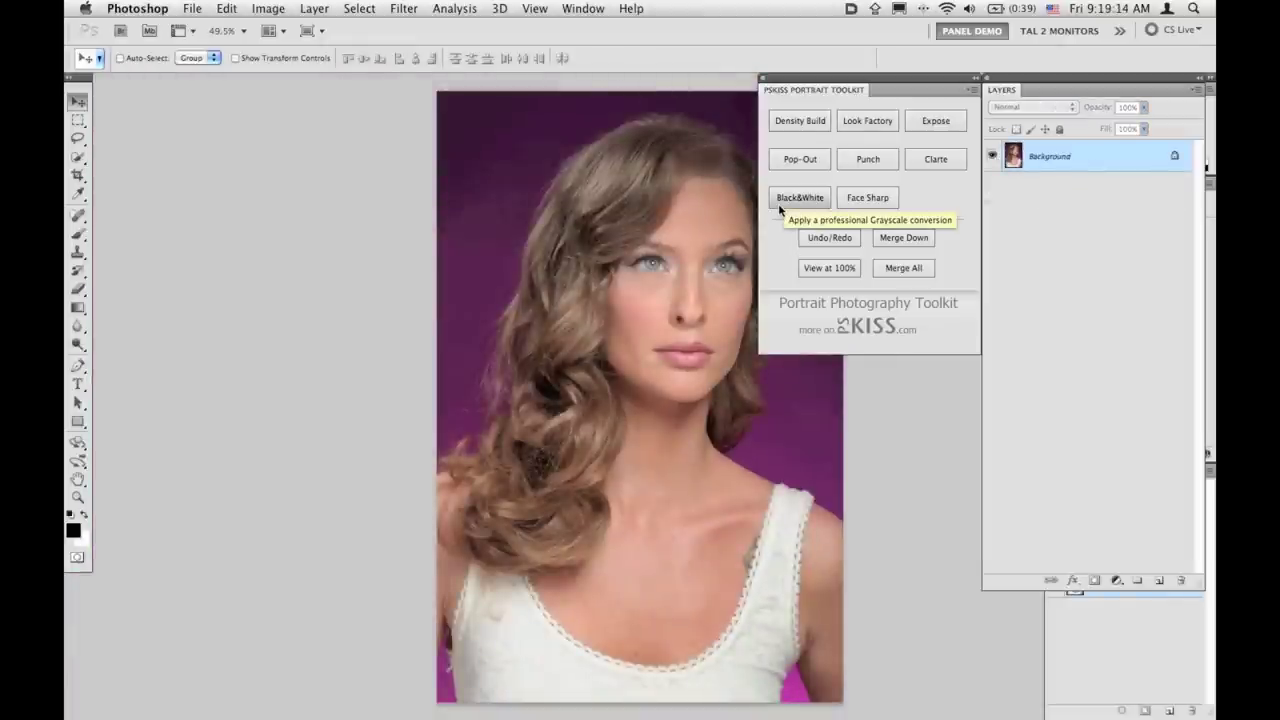
# Step: Apply the Black&White conversion to the curly-haired portrait with Details 6 and Density 176
pyautogui.click(779, 207)
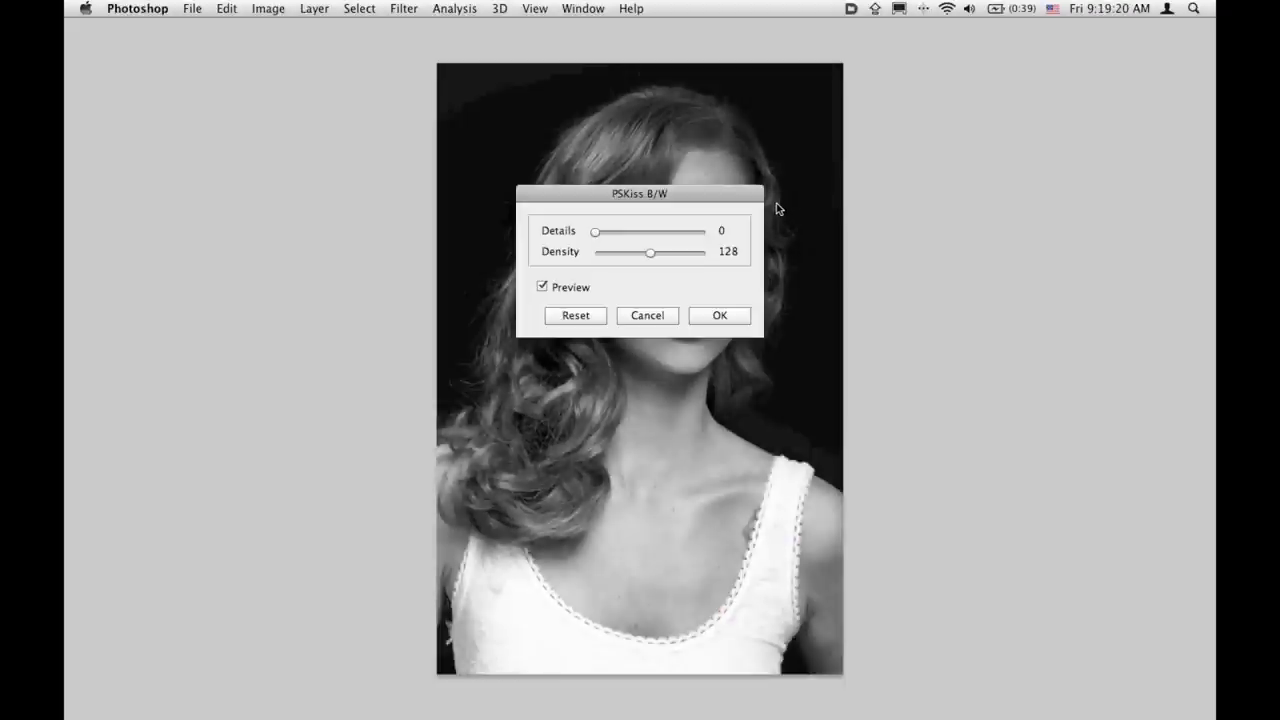
pyautogui.moveTo(565, 195); pyautogui.dragTo(811, 120)
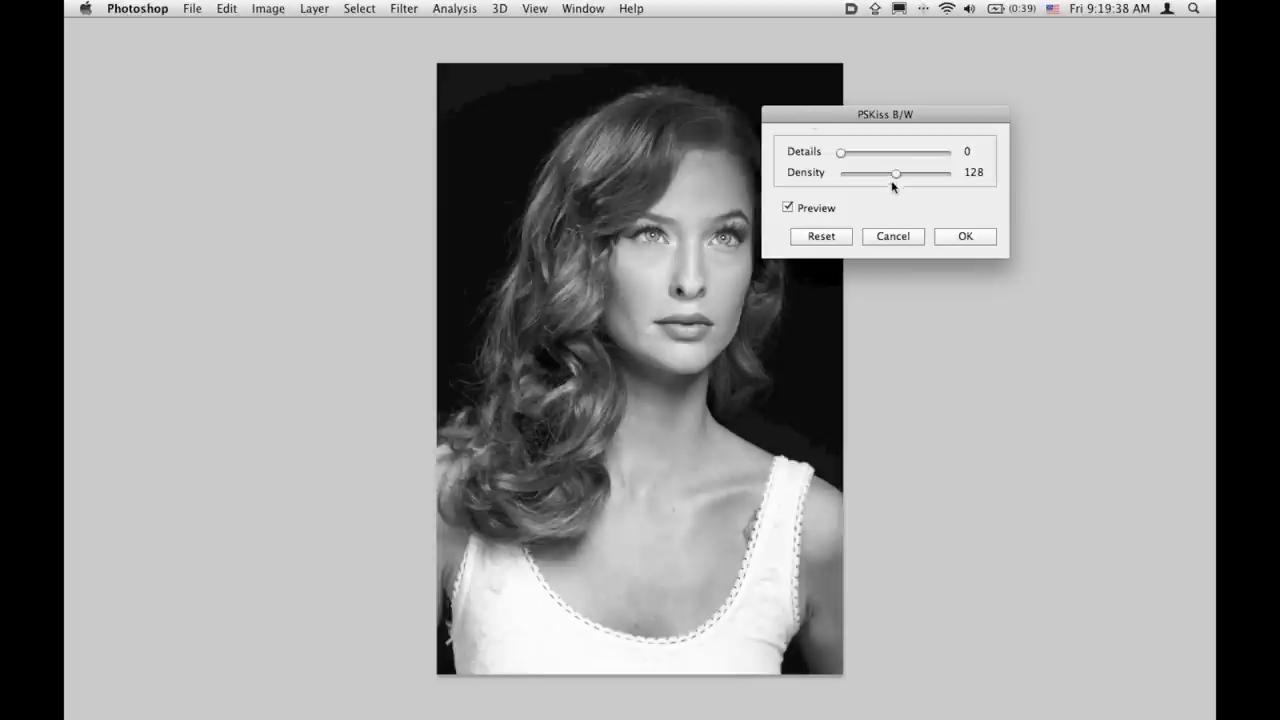
pyautogui.moveTo(895, 177)
pyautogui.mouseDown()
pyautogui.moveTo(869, 177)
pyautogui.moveTo(920, 177)
pyautogui.mouseUp()
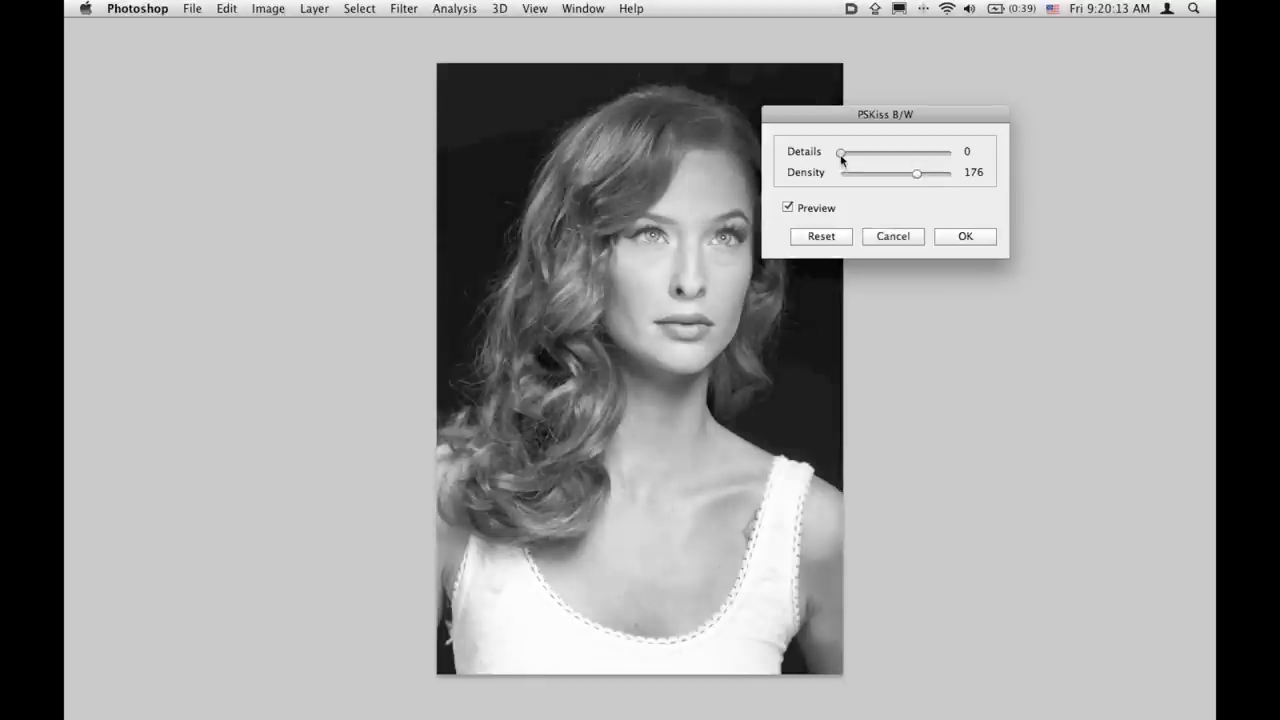
pyautogui.moveTo(842, 157); pyautogui.dragTo(855, 157)
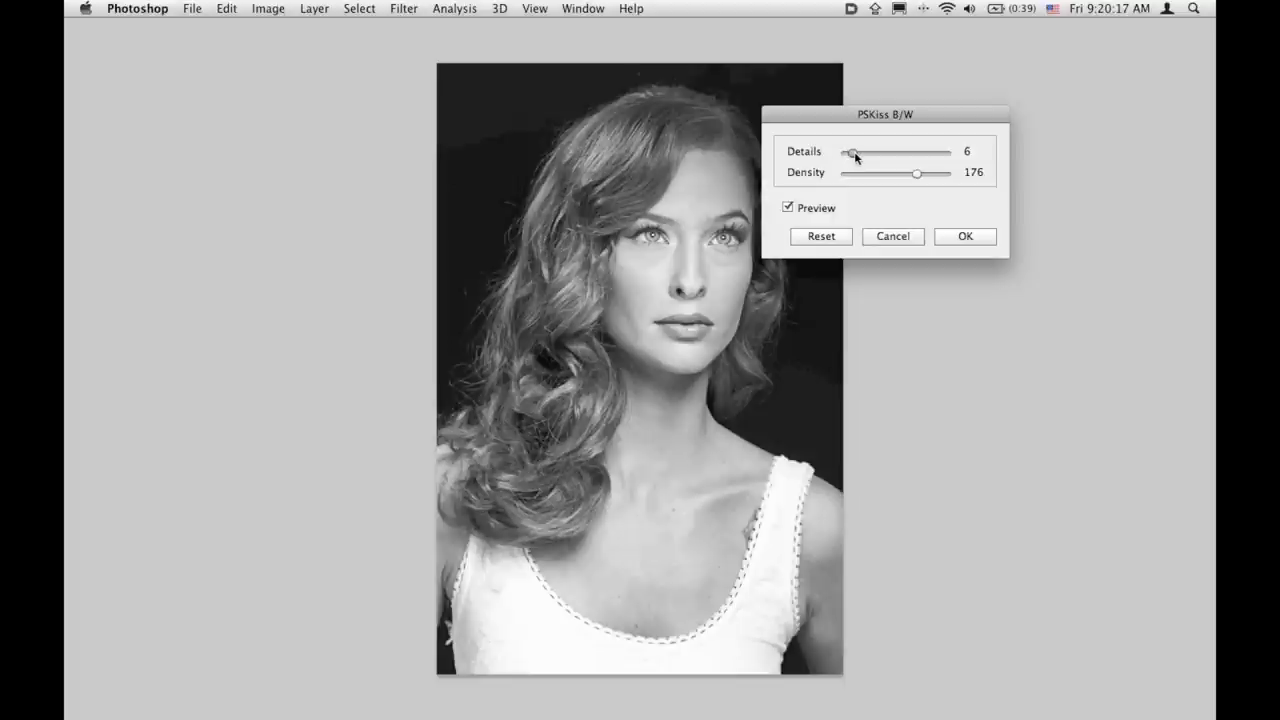
pyautogui.click(965, 237)
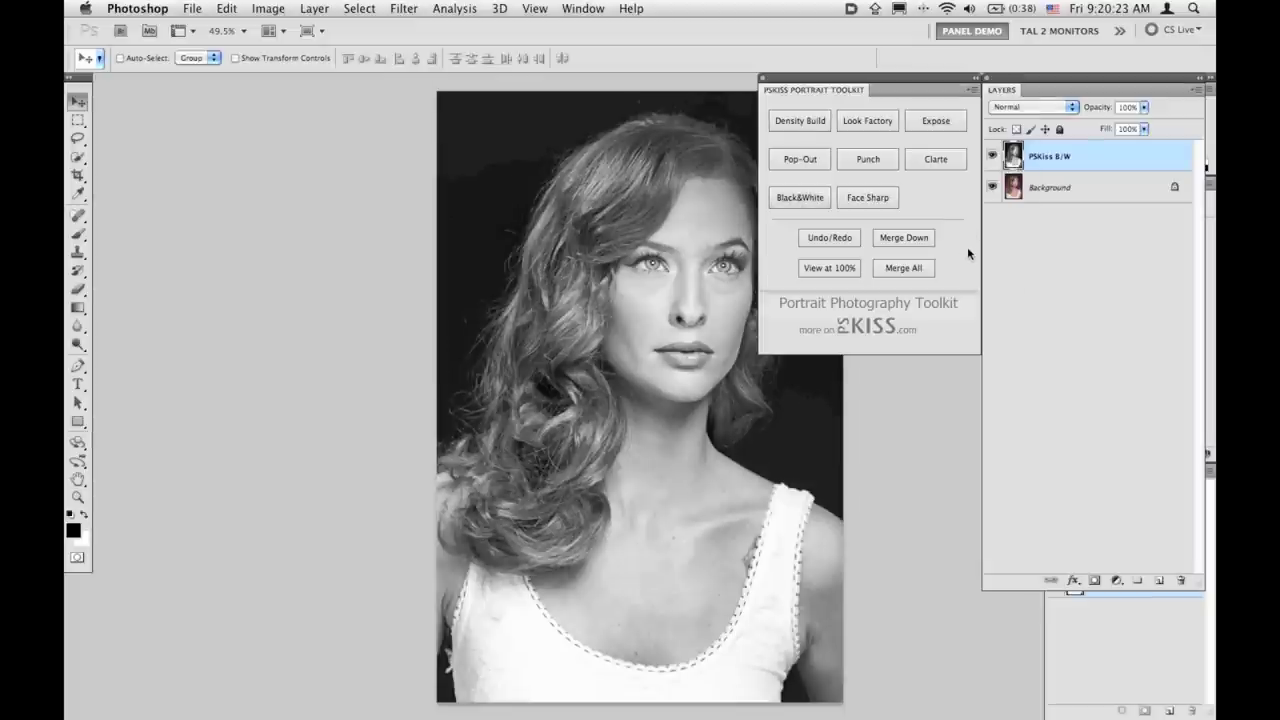
# Step: Set the black-and-white layer's blending mode to Overlay and compare the result with the original portrait
pyautogui.click(1071, 111)
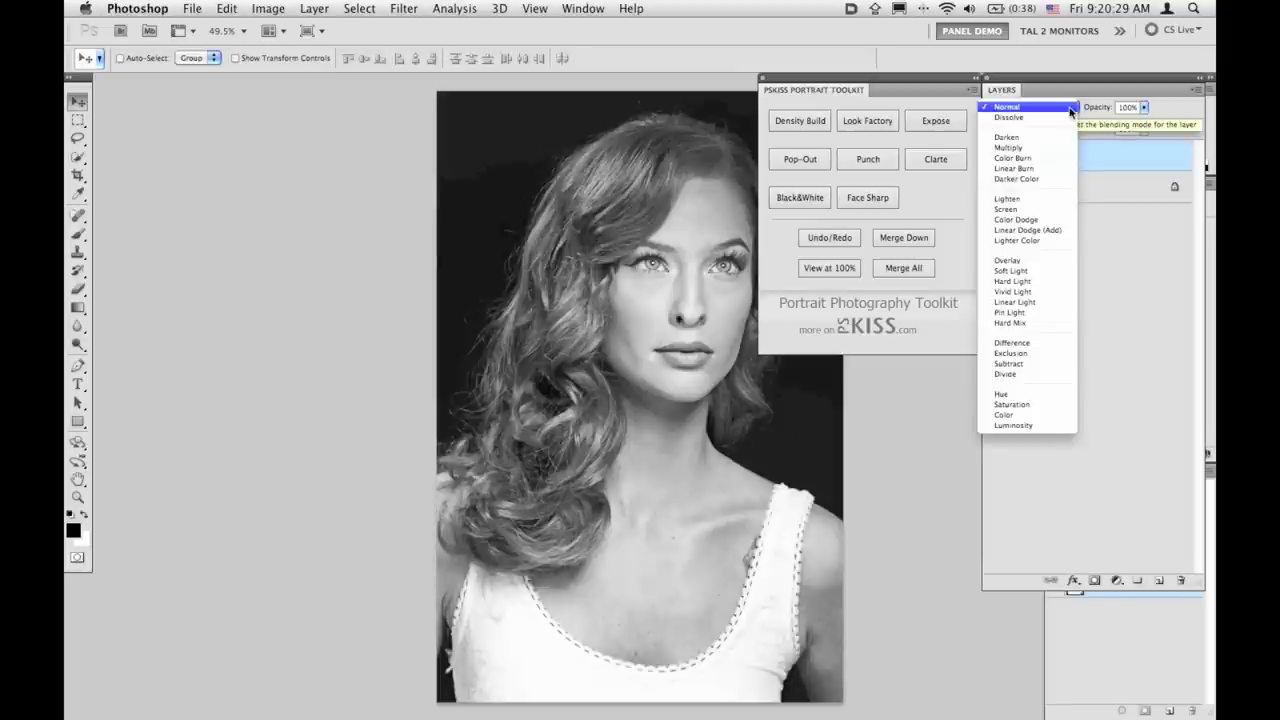
pyautogui.click(1051, 262)
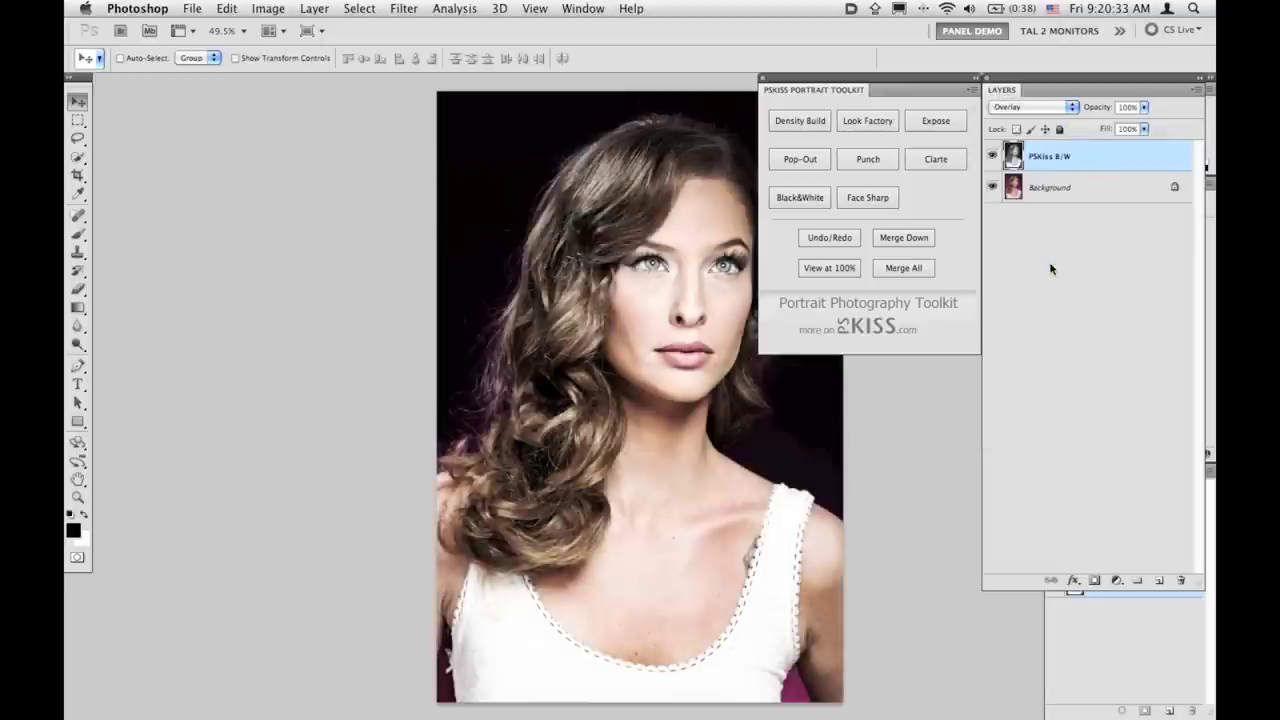
pyautogui.click(993, 157)
pyautogui.click(993, 157)
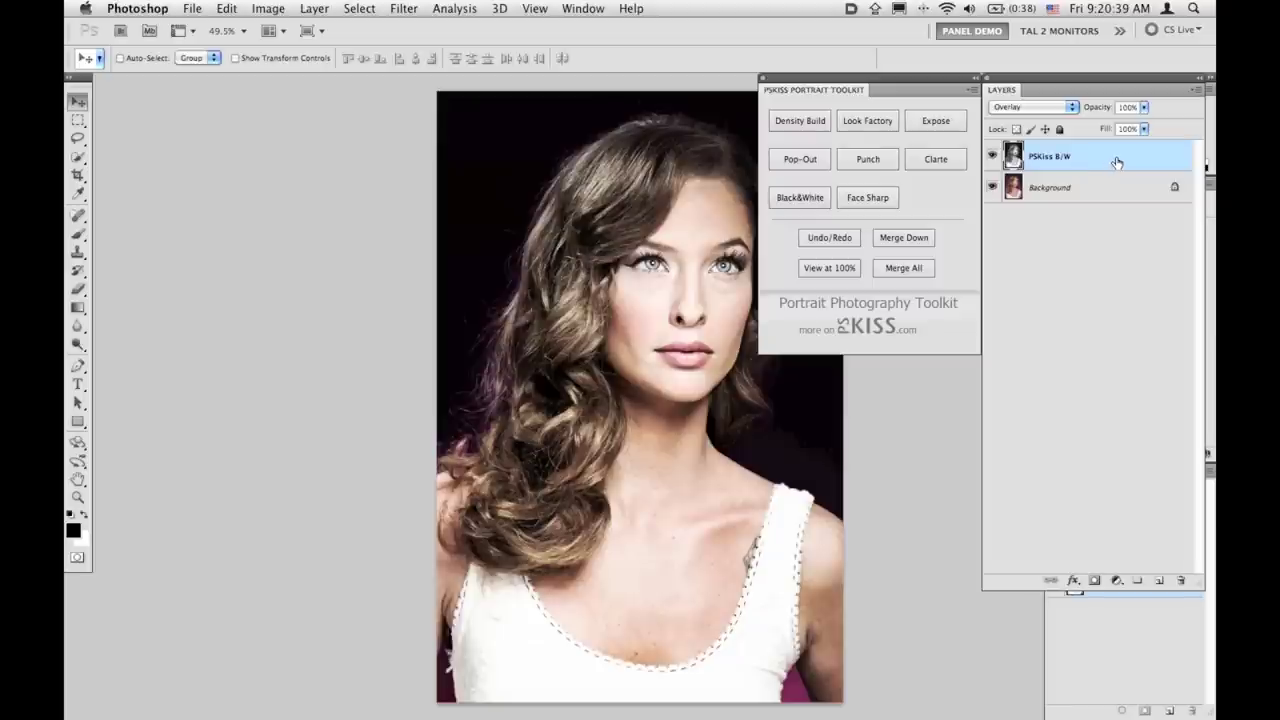
pyautogui.click(993, 160)
pyautogui.click(993, 160)
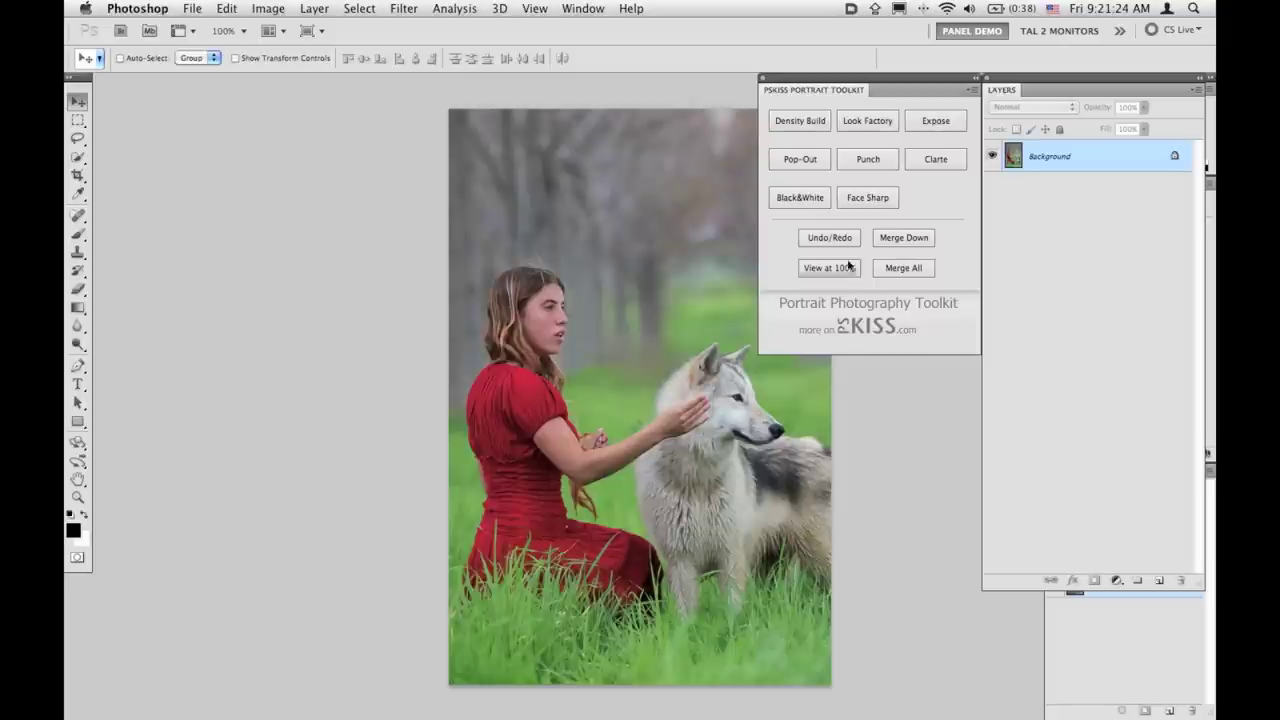
# Step: Try the Look Factory presets Natural, Stranger, Earth and China on the woman-and-wolf photo, and set the look's Intensity to 57
pyautogui.click(881, 128)
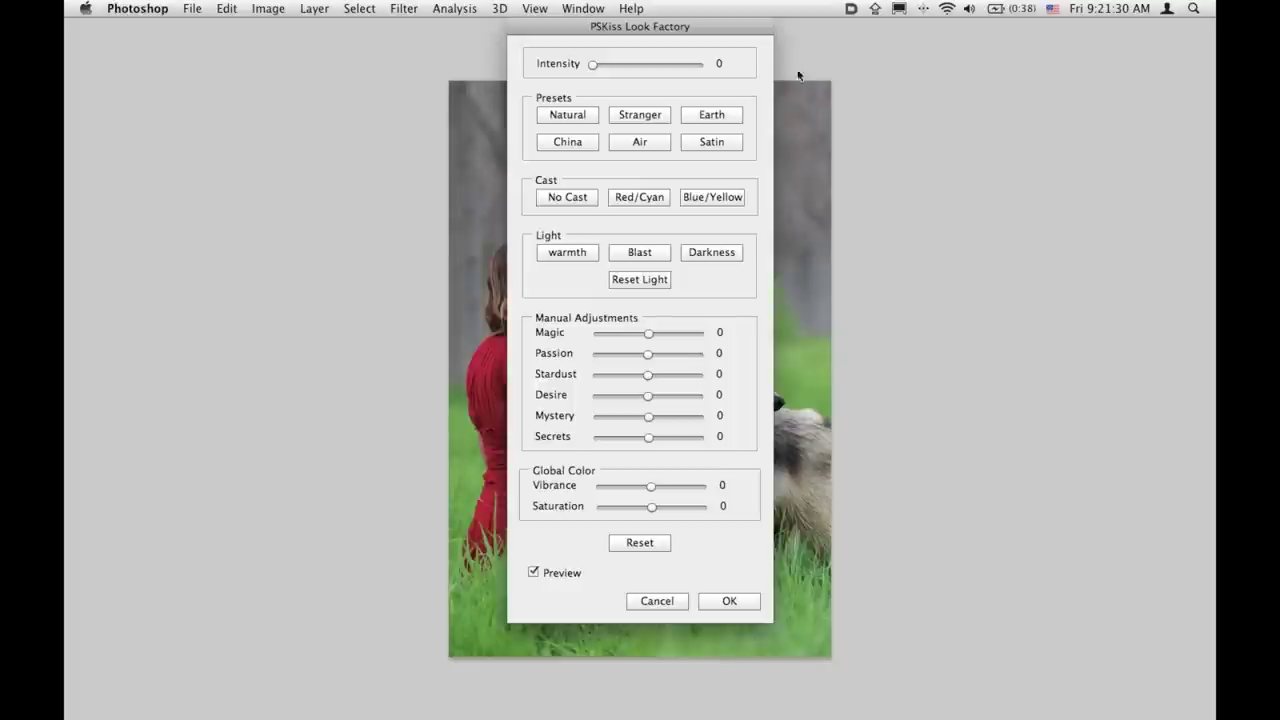
pyautogui.moveTo(730, 29); pyautogui.dragTo(1071, 53)
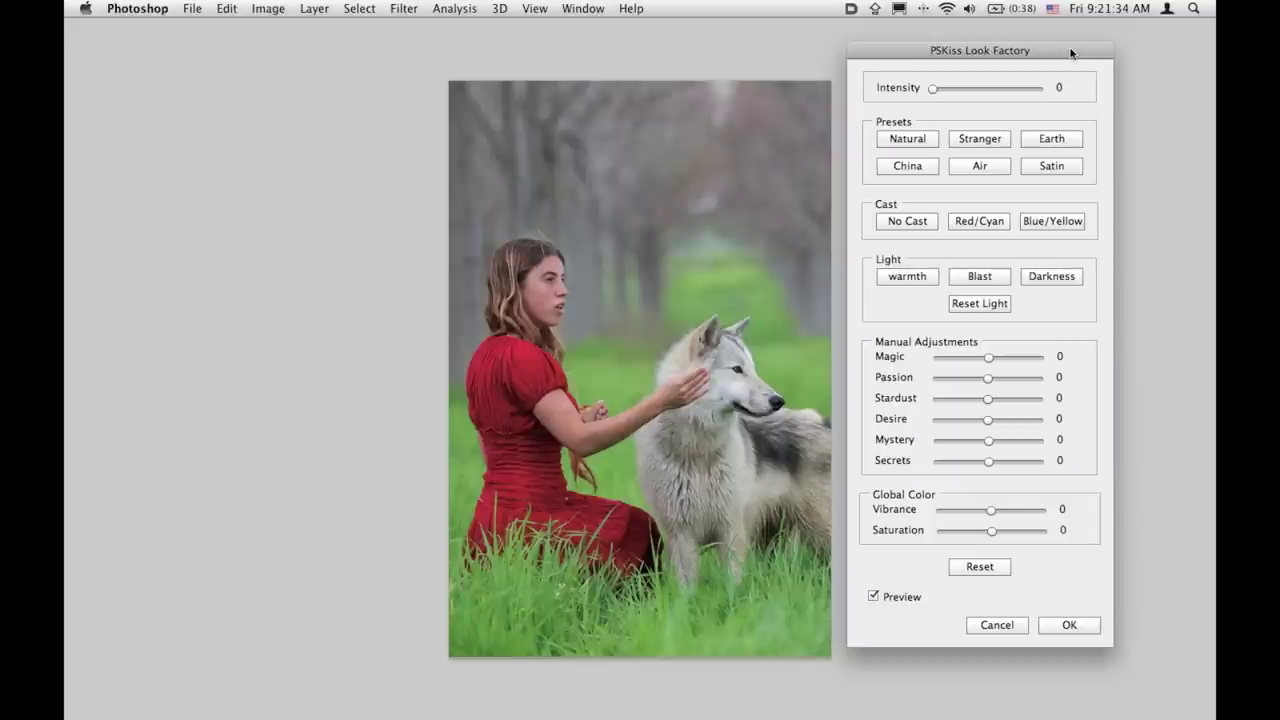
pyautogui.click(921, 143)
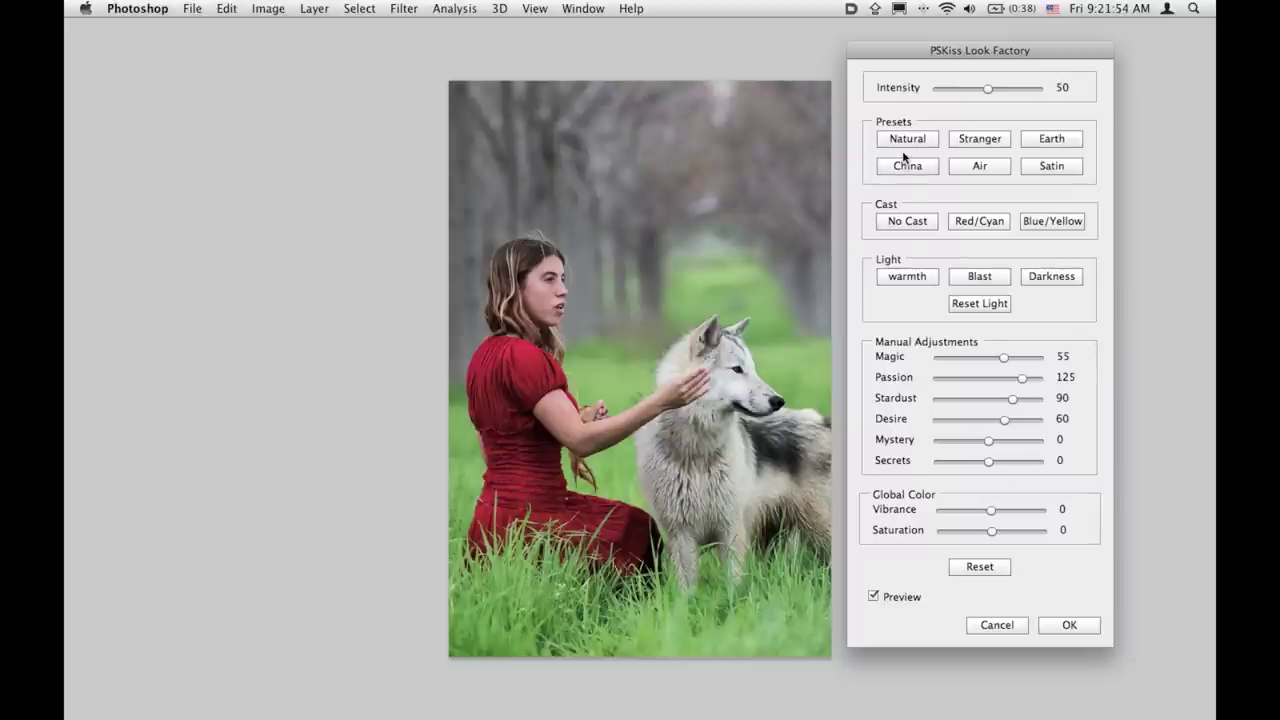
pyautogui.click(981, 141)
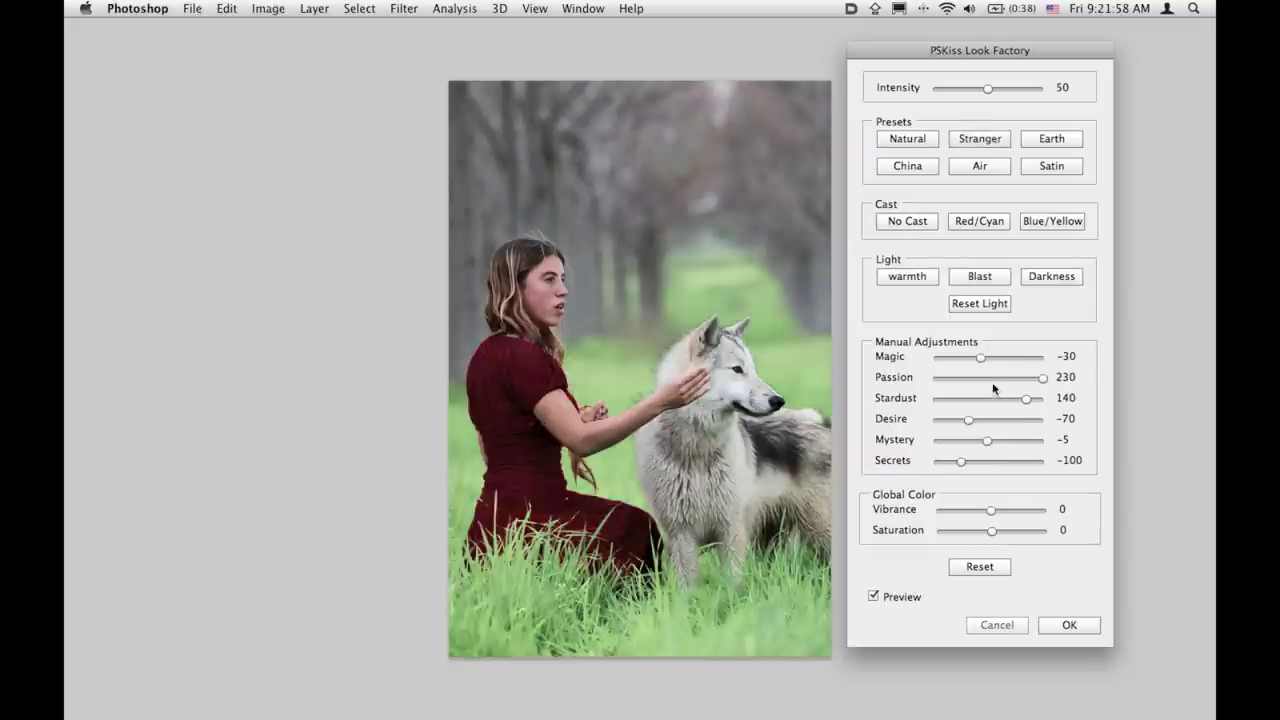
pyautogui.click(1037, 145)
pyautogui.click(916, 164)
pyautogui.click(922, 160)
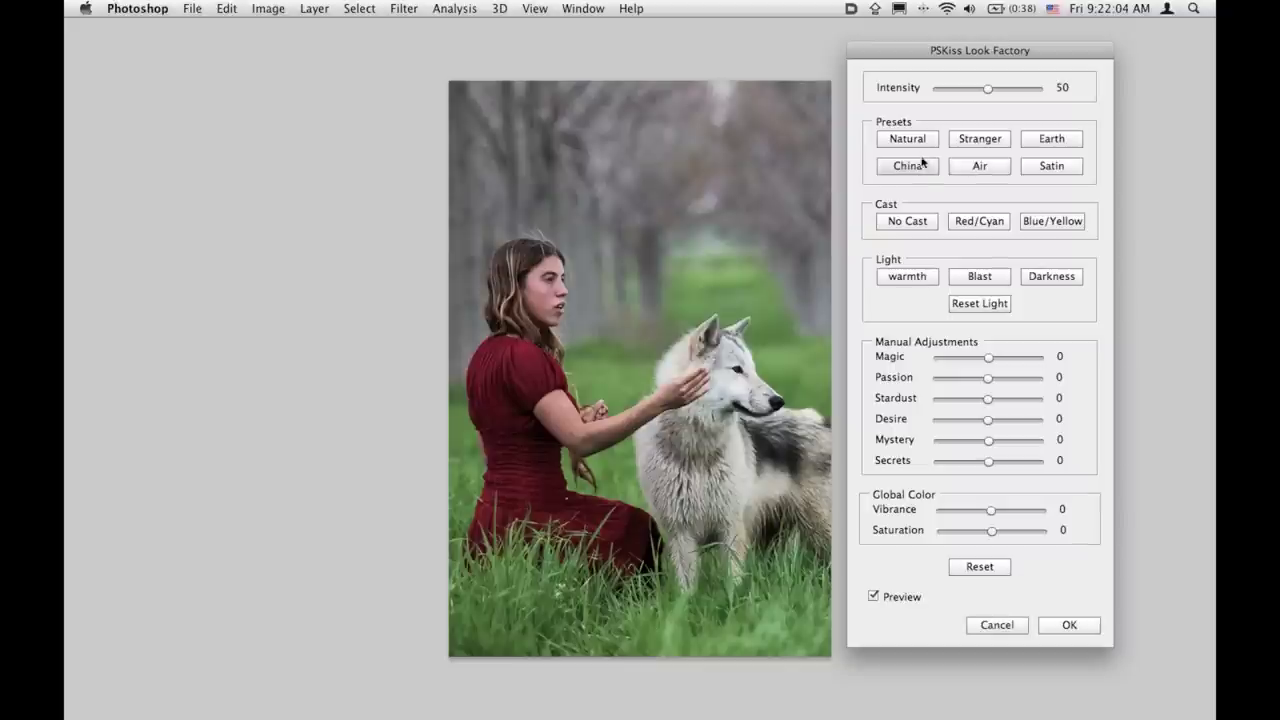
pyautogui.click(922, 165)
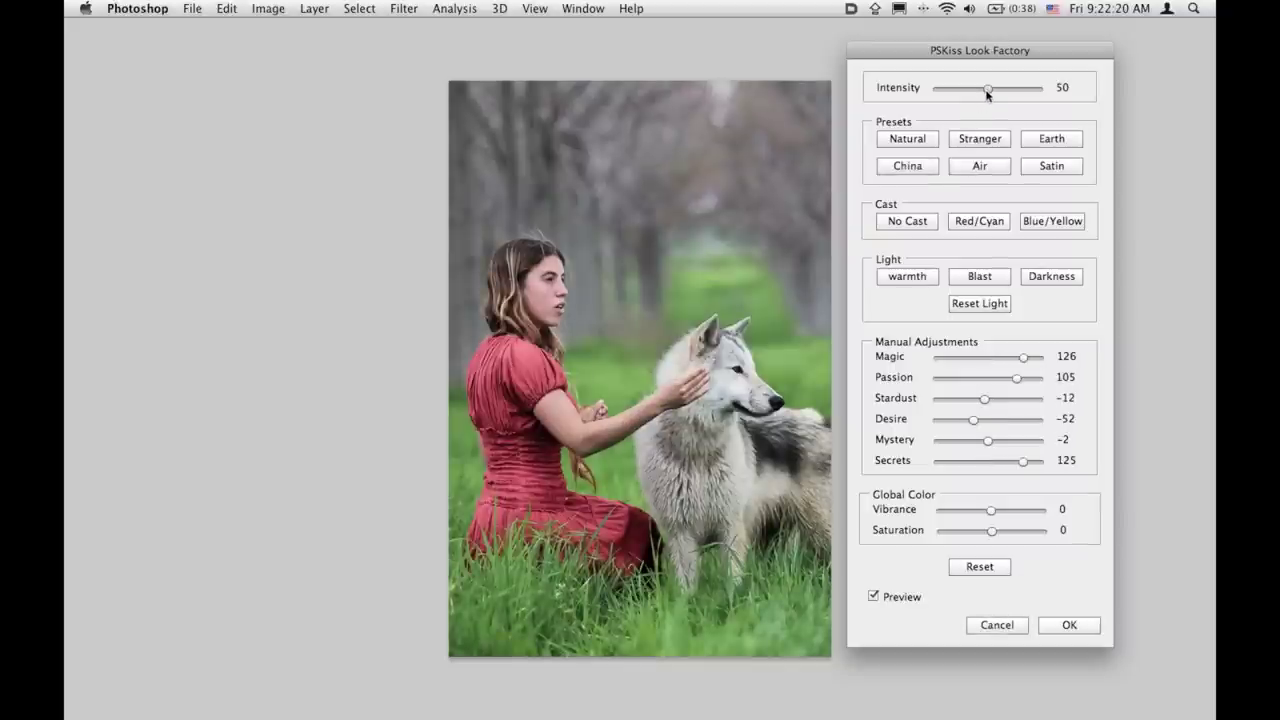
pyautogui.moveTo(988, 92)
pyautogui.mouseDown()
pyautogui.moveTo(1011, 92)
pyautogui.moveTo(963, 92)
pyautogui.moveTo(995, 92)
pyautogui.mouseUp()
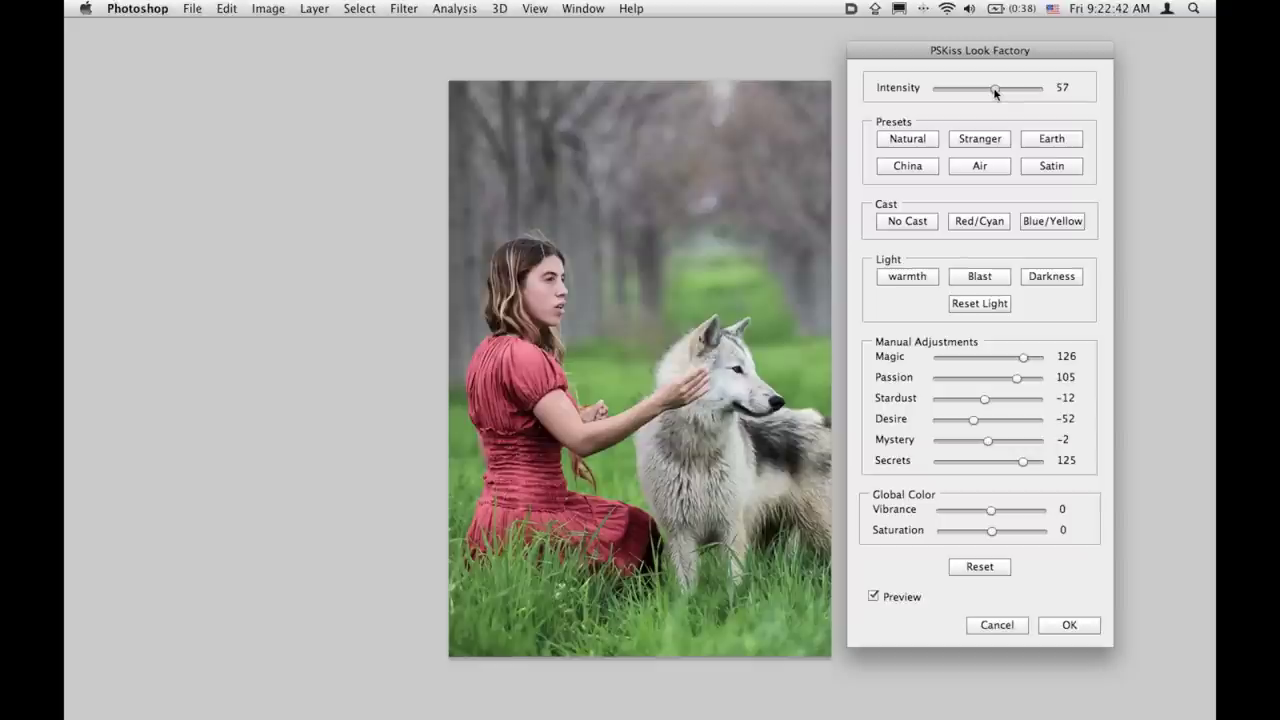
# Step: Try the Red/Cyan and Blue/Yellow casts on the woman-and-wolf photo and reset to No Cast
pyautogui.click(981, 224)
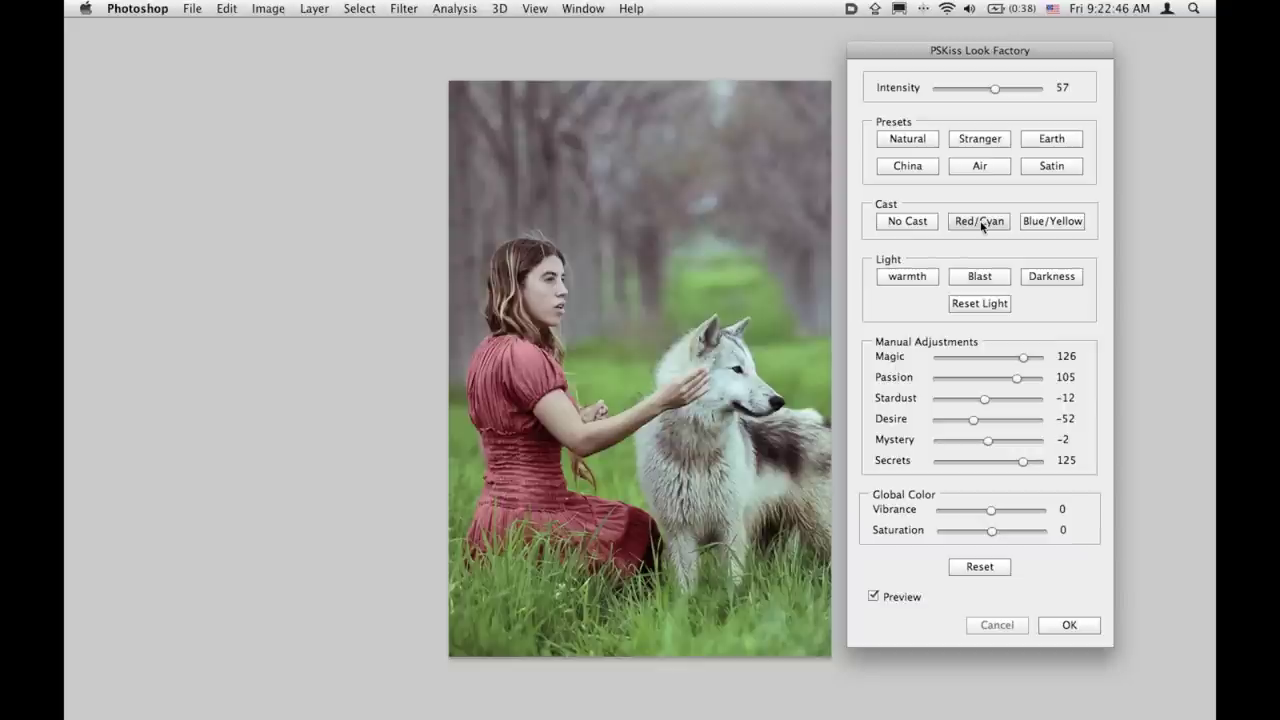
pyautogui.click(1072, 227)
pyautogui.click(925, 223)
# Step: Try the Warmth, Blast and Darkness light options on the woman-and-wolf photo and reset the light
pyautogui.click(927, 283)
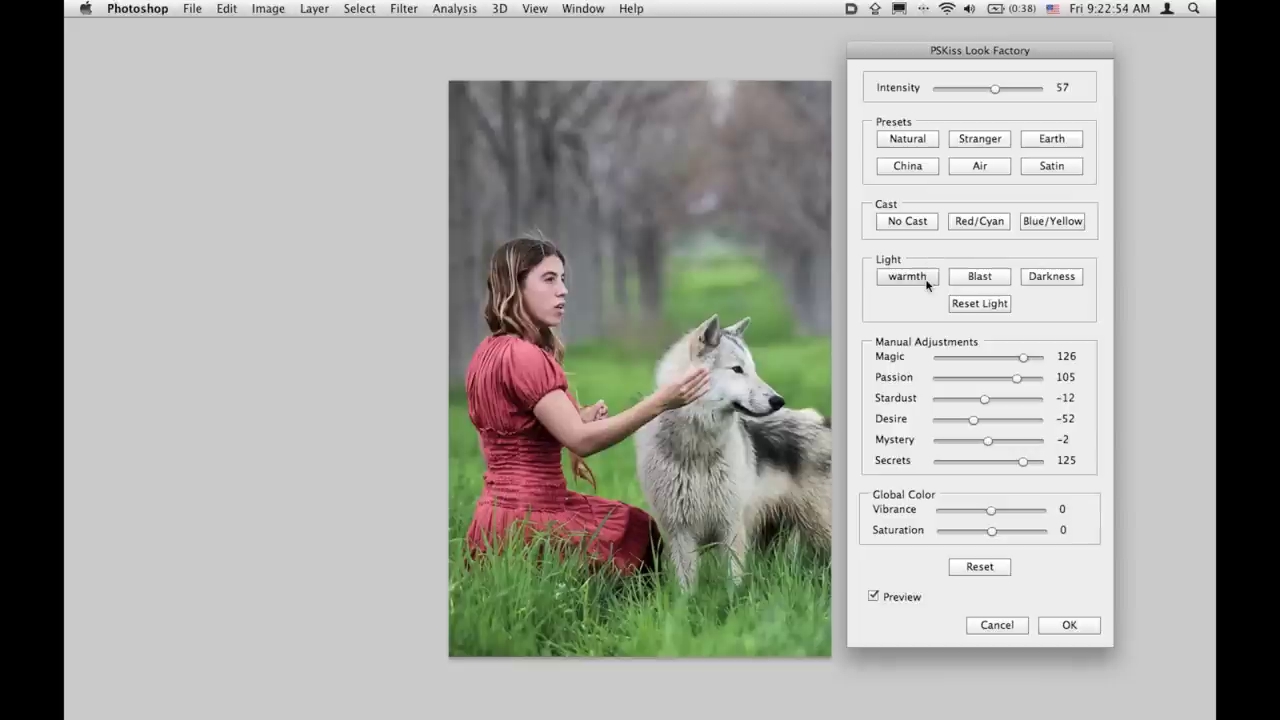
pyautogui.click(927, 284)
pyautogui.click(964, 284)
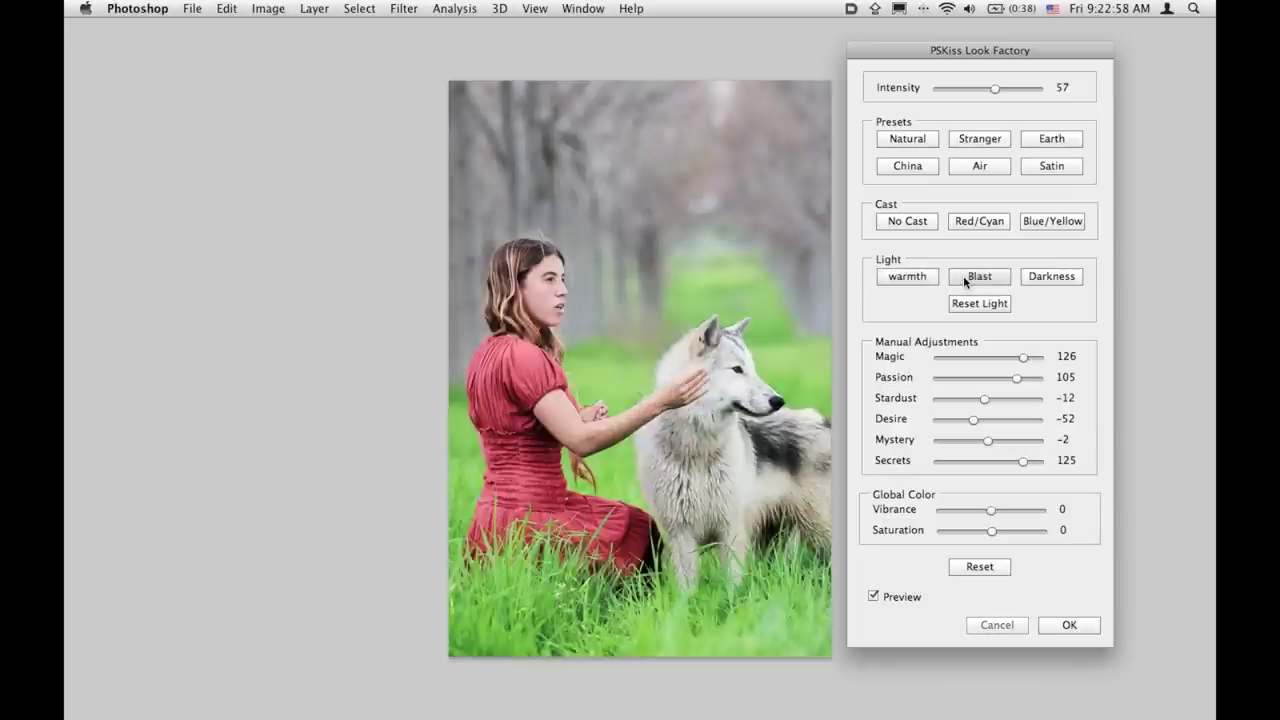
pyautogui.click(1031, 281)
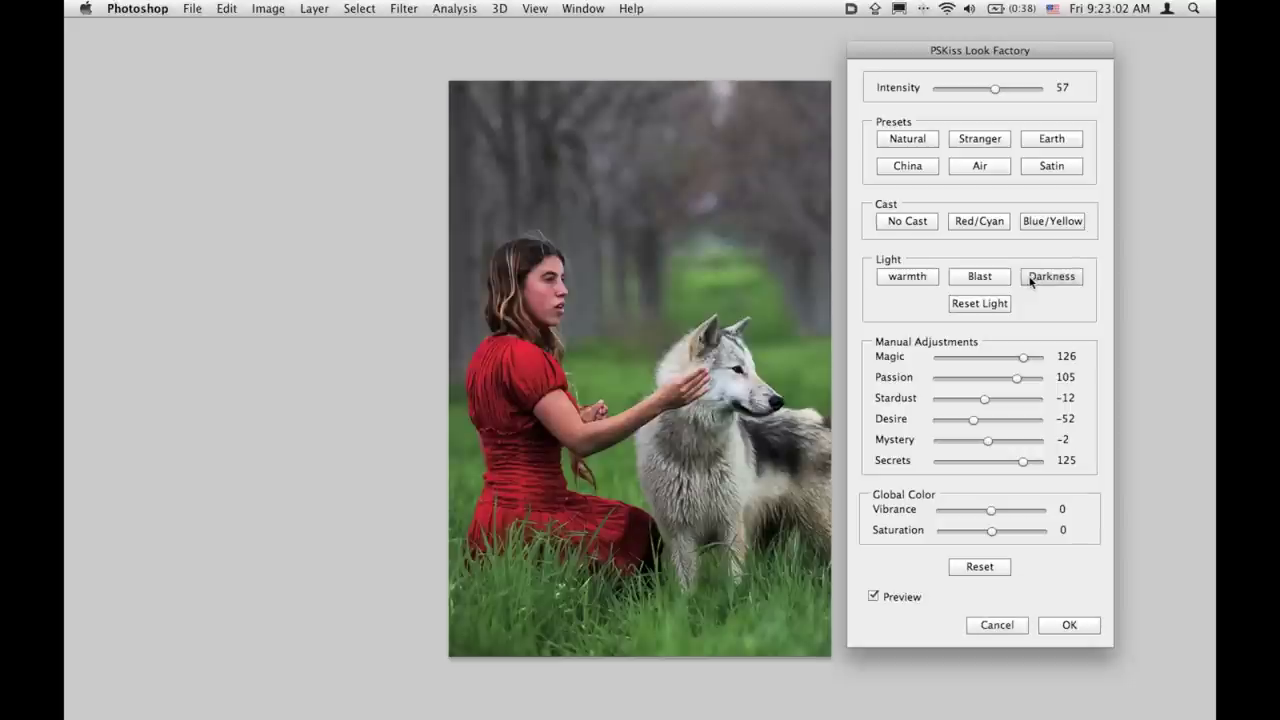
pyautogui.click(979, 278)
pyautogui.click(970, 303)
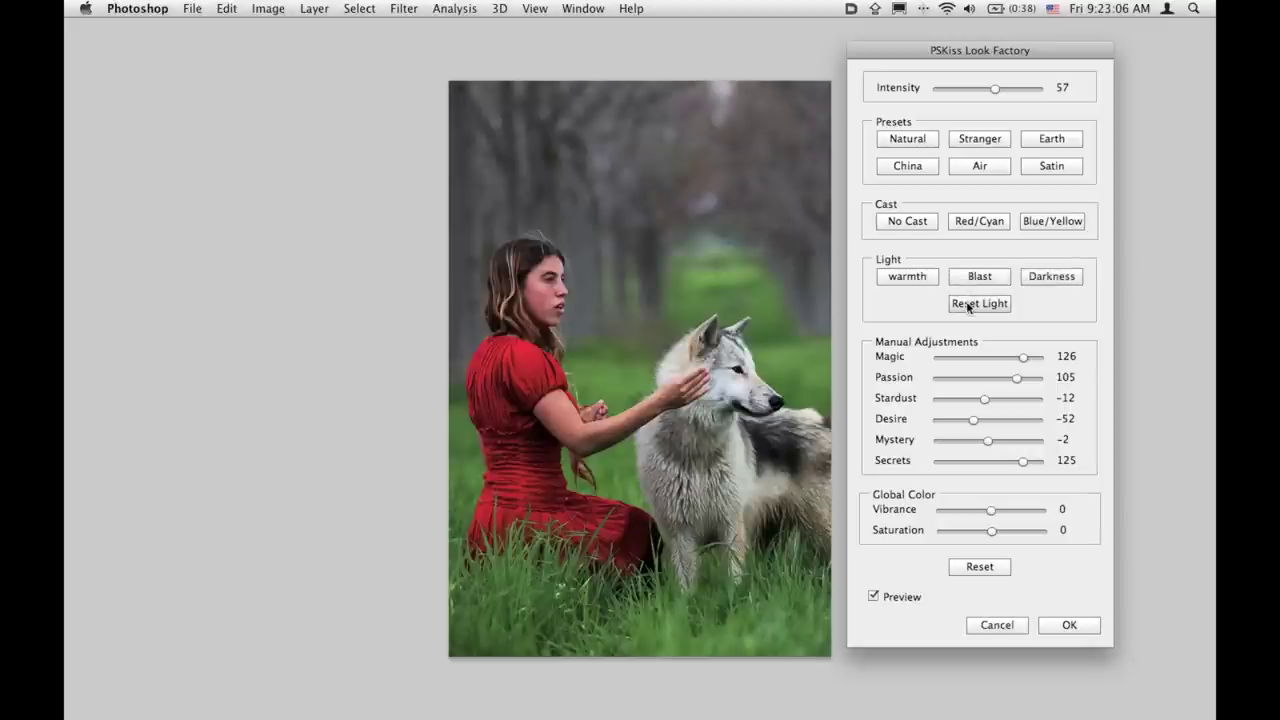
pyautogui.click(965, 307)
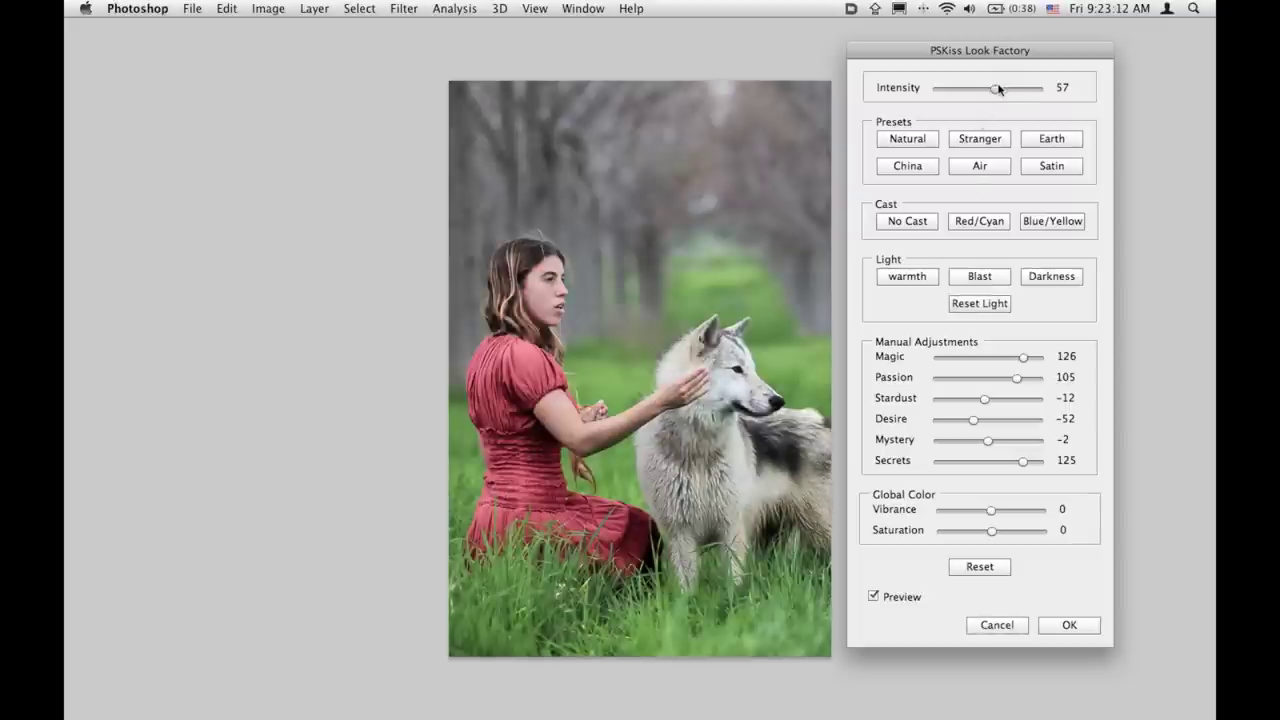
# Step: Set the look's Intensity to 64 and adjust Magic to 49, Passion to 116 and Stardust to 101
pyautogui.moveTo(996, 88); pyautogui.dragTo(1004, 89)
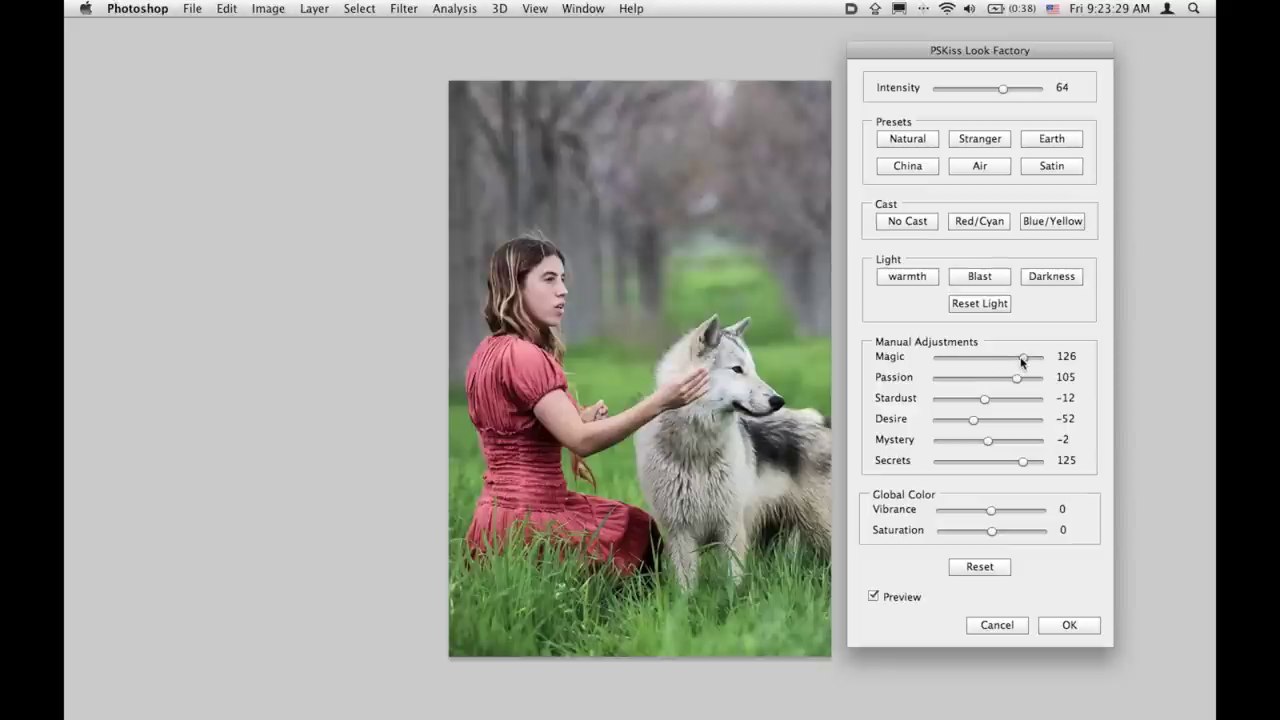
pyautogui.moveTo(1022, 360)
pyautogui.mouseDown()
pyautogui.moveTo(968, 362)
pyautogui.moveTo(1029, 361)
pyautogui.moveTo(973, 360)
pyautogui.moveTo(1003, 358)
pyautogui.mouseUp()
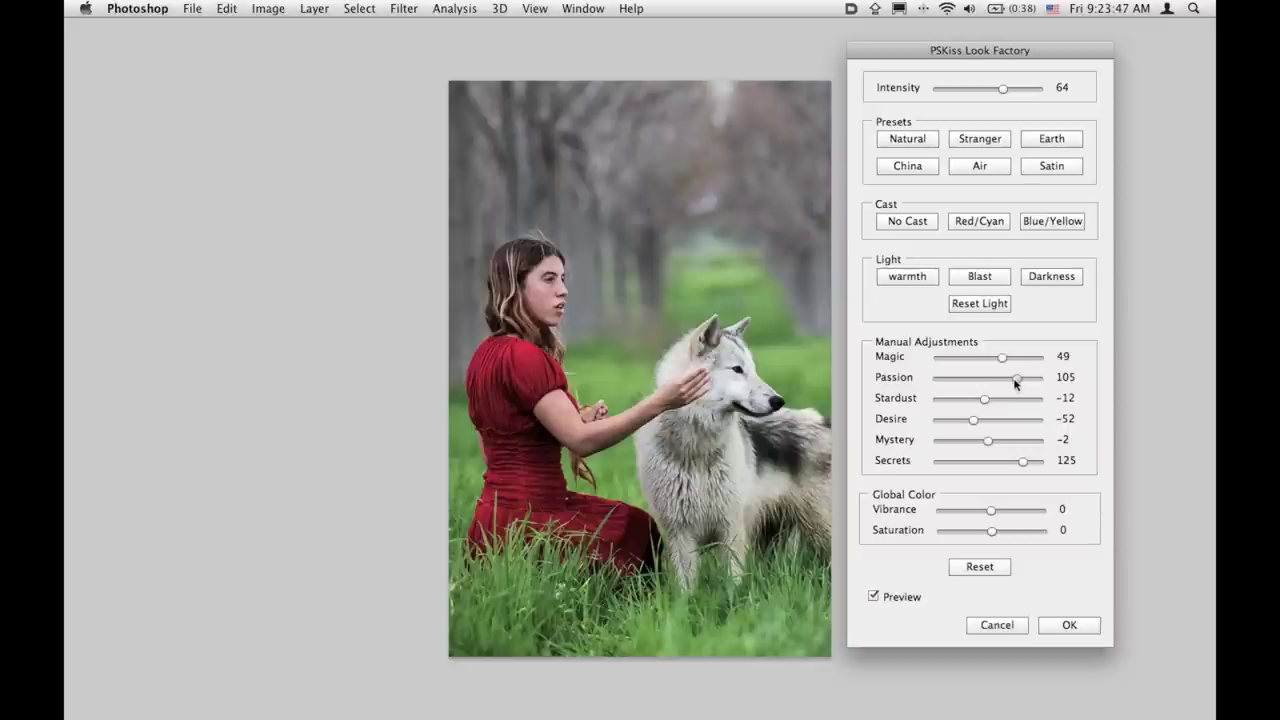
pyautogui.moveTo(1007, 381)
pyautogui.mouseDown()
pyautogui.moveTo(980, 378)
pyautogui.moveTo(1022, 381)
pyautogui.mouseUp()
pyautogui.moveTo(983, 401); pyautogui.dragTo(1017, 401)
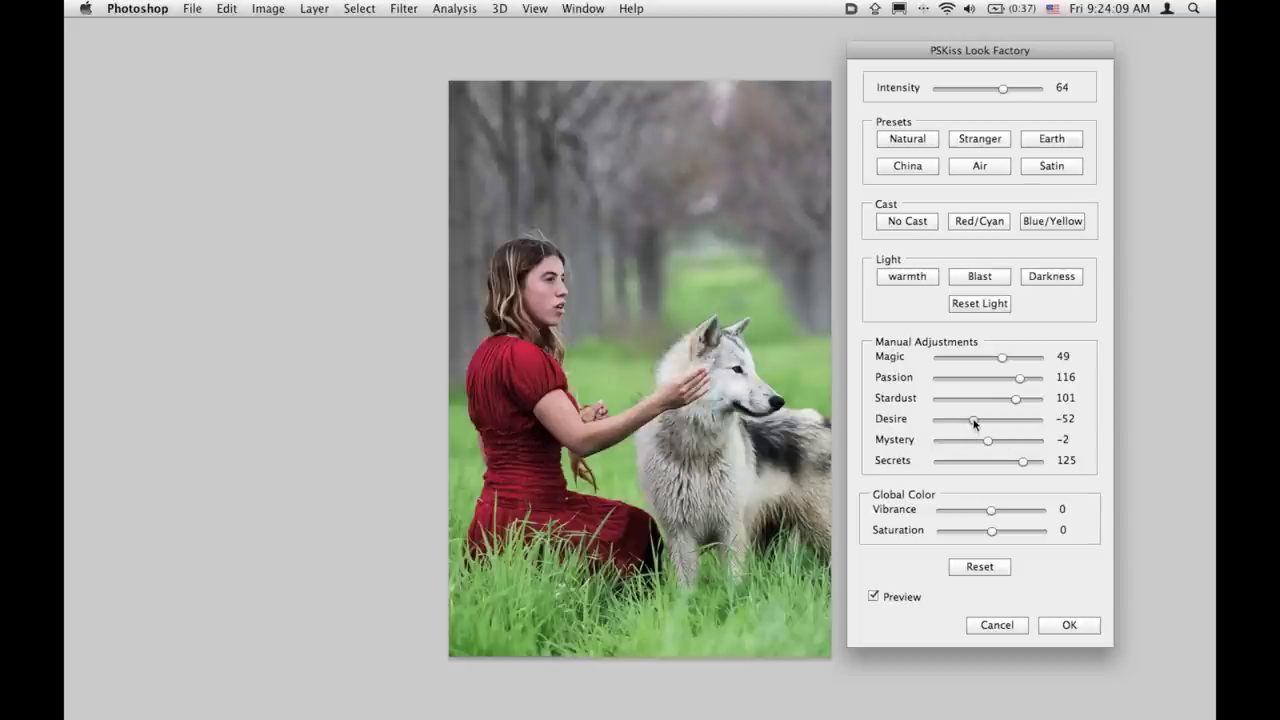
# Step: Set the manual adjustments Desire to -90, Mystery to -128 and Secrets to 6
pyautogui.moveTo(973, 423); pyautogui.dragTo(947, 422)
pyautogui.moveTo(949, 420)
pyautogui.mouseDown()
pyautogui.moveTo(1031, 423)
pyautogui.moveTo(962, 422)
pyautogui.mouseUp()
pyautogui.moveTo(988, 440); pyautogui.dragTo(998, 444)
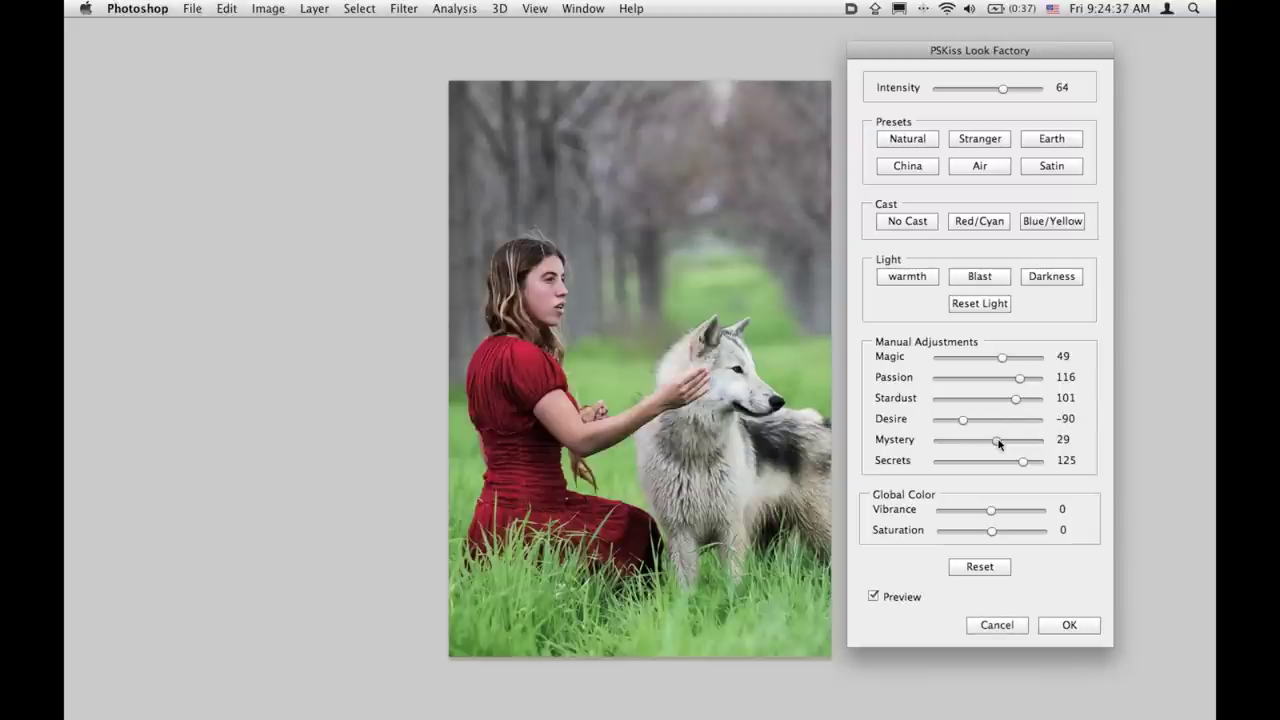
pyautogui.moveTo(998, 444); pyautogui.dragTo(960, 442)
pyautogui.moveTo(1022, 463); pyautogui.dragTo(946, 461)
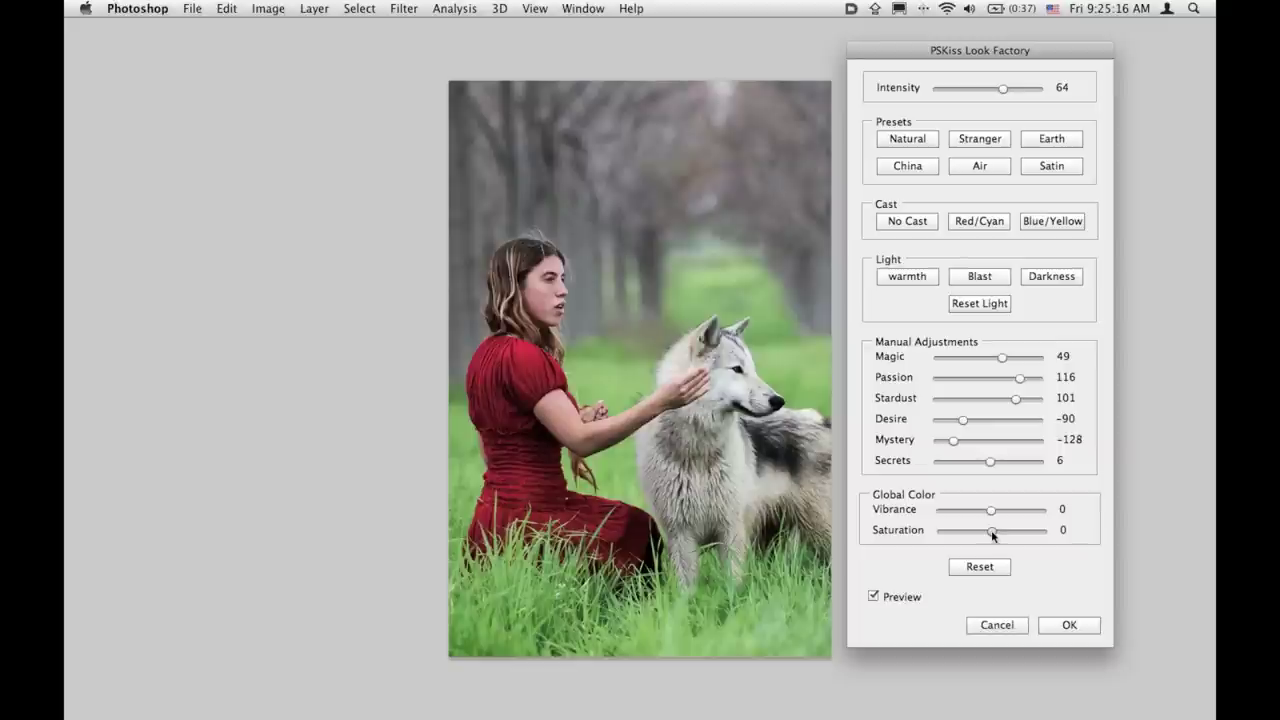
# Step: Try the look's global Saturation at the extremes of -100 and 100
pyautogui.moveTo(991, 531); pyautogui.dragTo(960, 536)
pyautogui.moveTo(958, 532)
pyautogui.mouseDown()
pyautogui.moveTo(1013, 536)
pyautogui.moveTo(935, 533)
pyautogui.mouseUp()
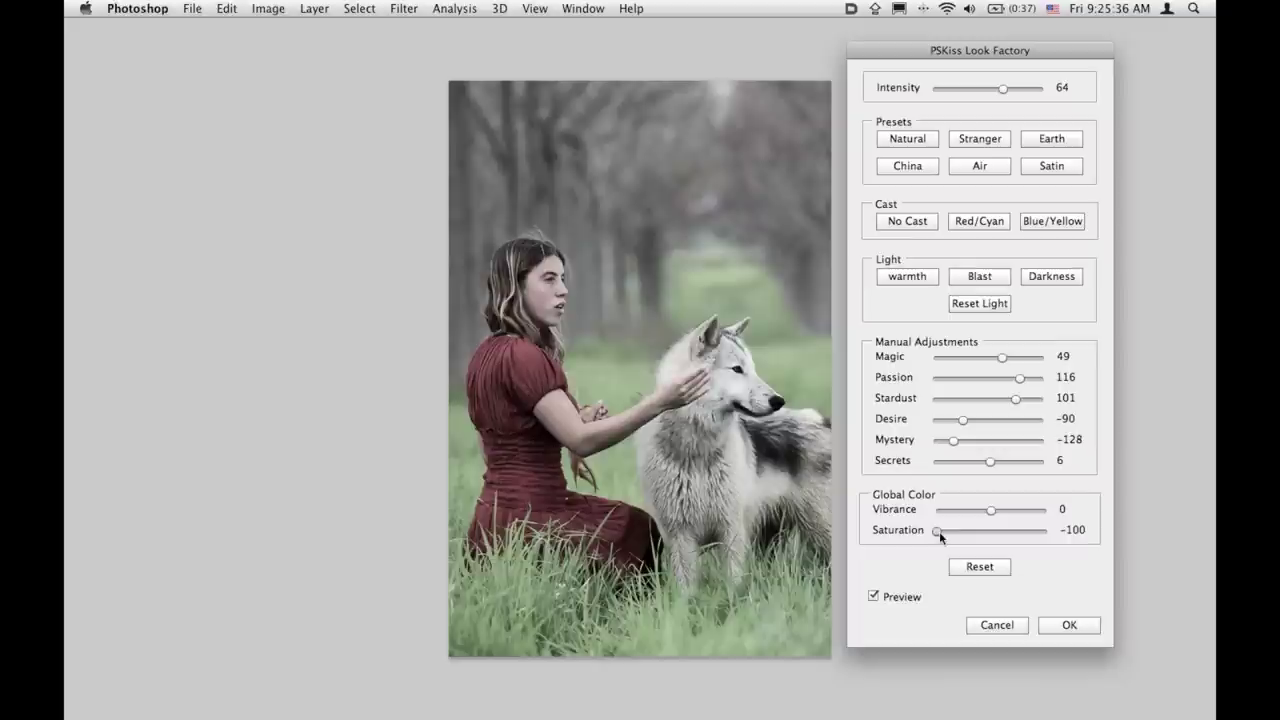
pyautogui.moveTo(939, 531); pyautogui.dragTo(1054, 538)
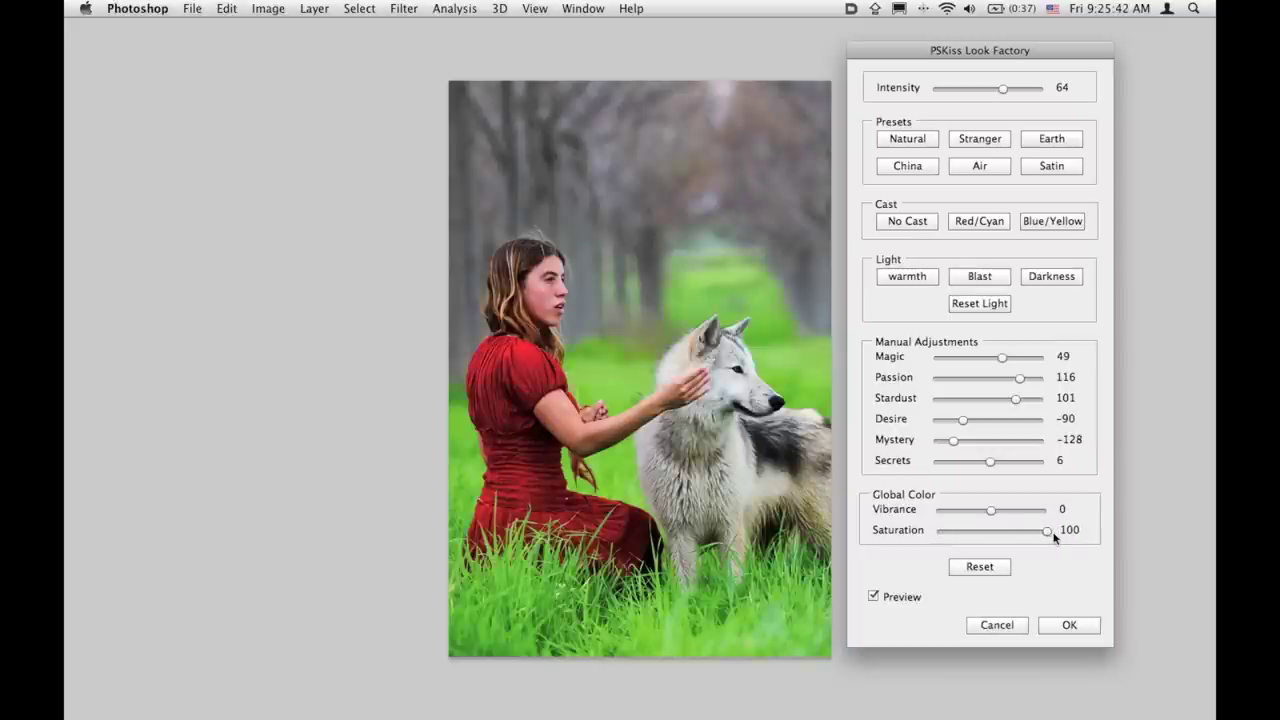
# Step: Set the look's global Saturation to -14 and Vibrance to 29, and raise Magic to 90
pyautogui.moveTo(1054, 538); pyautogui.dragTo(985, 533)
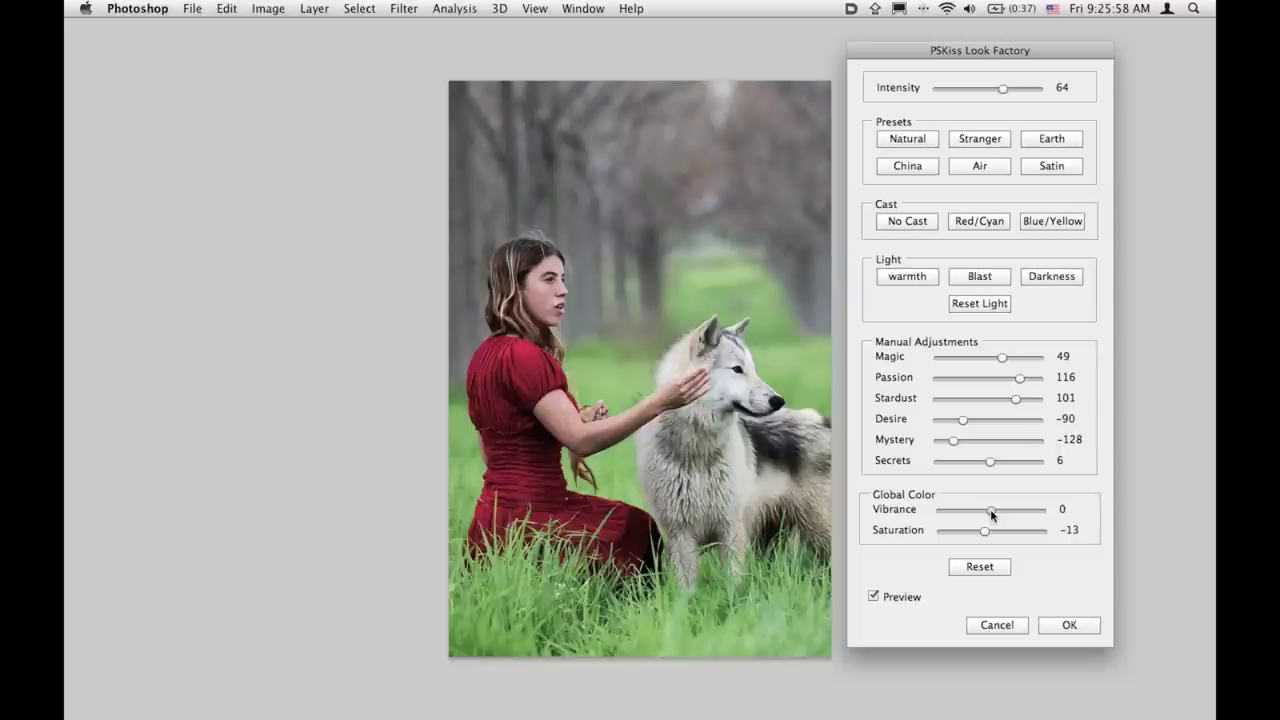
pyautogui.moveTo(991, 515)
pyautogui.mouseDown()
pyautogui.moveTo(966, 515)
pyautogui.moveTo(1006, 513)
pyautogui.mouseUp()
pyautogui.click(983, 533)
pyautogui.moveTo(1003, 358); pyautogui.dragTo(1017, 359)
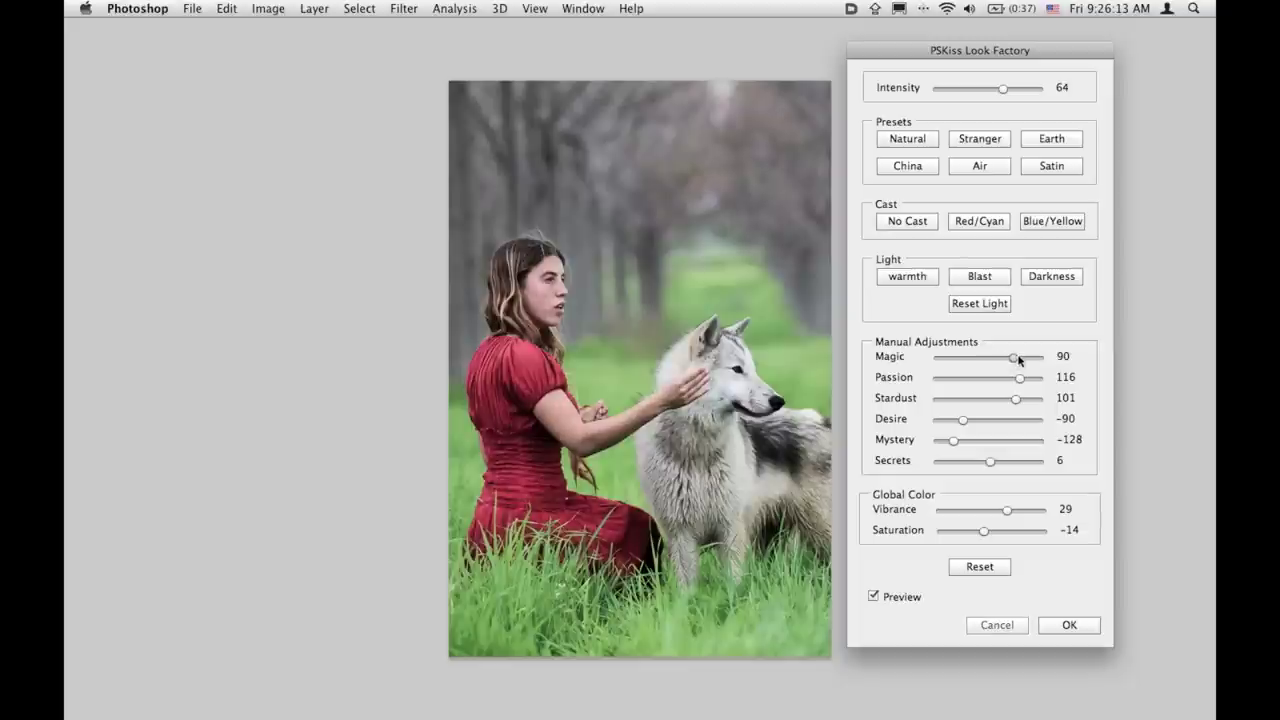
# Step: Compare the woman-and-wolf photo with the look's preview off and on, and apply the Look Factory effect
pyautogui.click(874, 596)
pyautogui.click(874, 596)
pyautogui.click(875, 596)
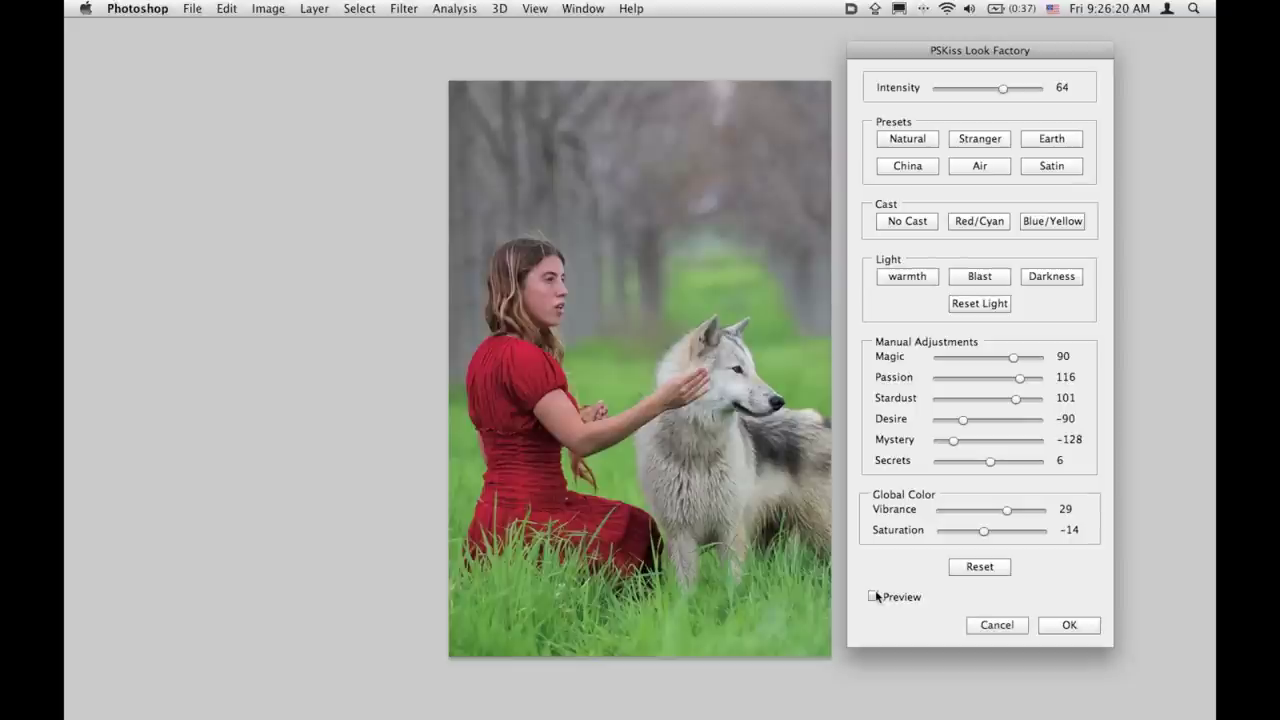
pyautogui.click(874, 596)
pyautogui.click(1069, 624)
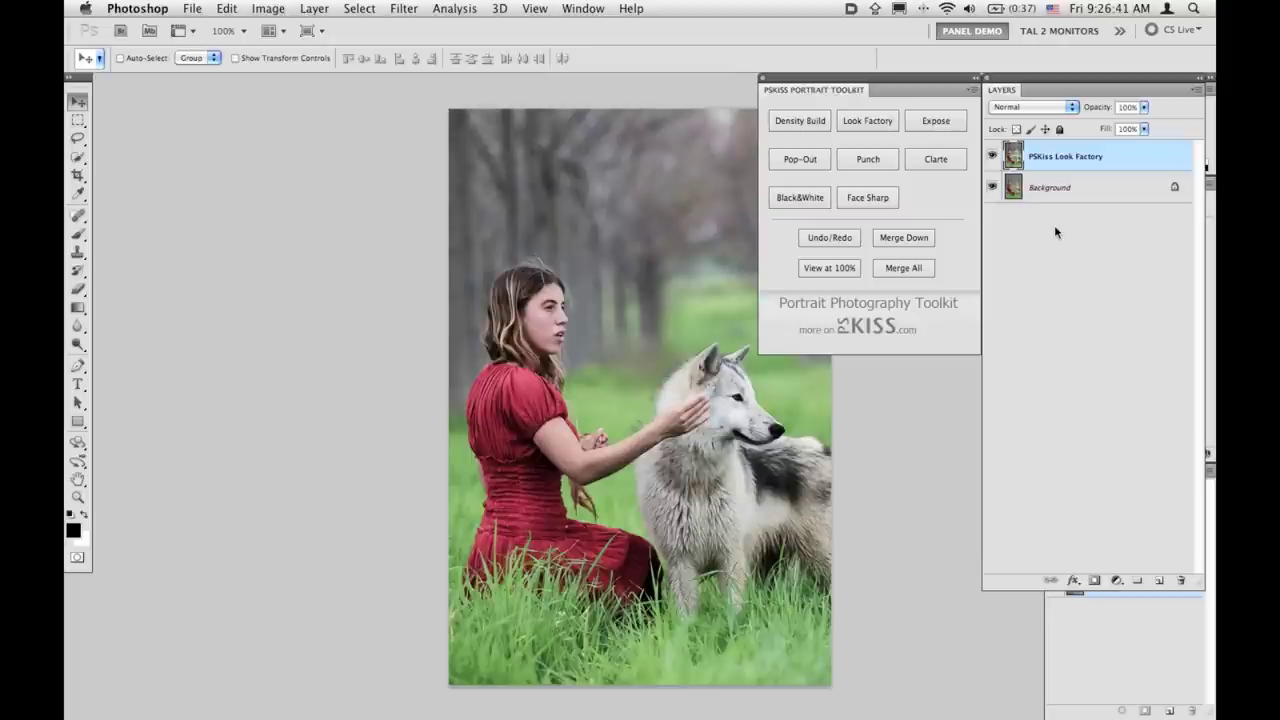
# Step: Compare the photo with and without the PSKiss Look Factory layer by switching its visibility
pyautogui.click(993, 160)
pyautogui.click(993, 160)
pyautogui.click(993, 160)
pyautogui.click(993, 158)
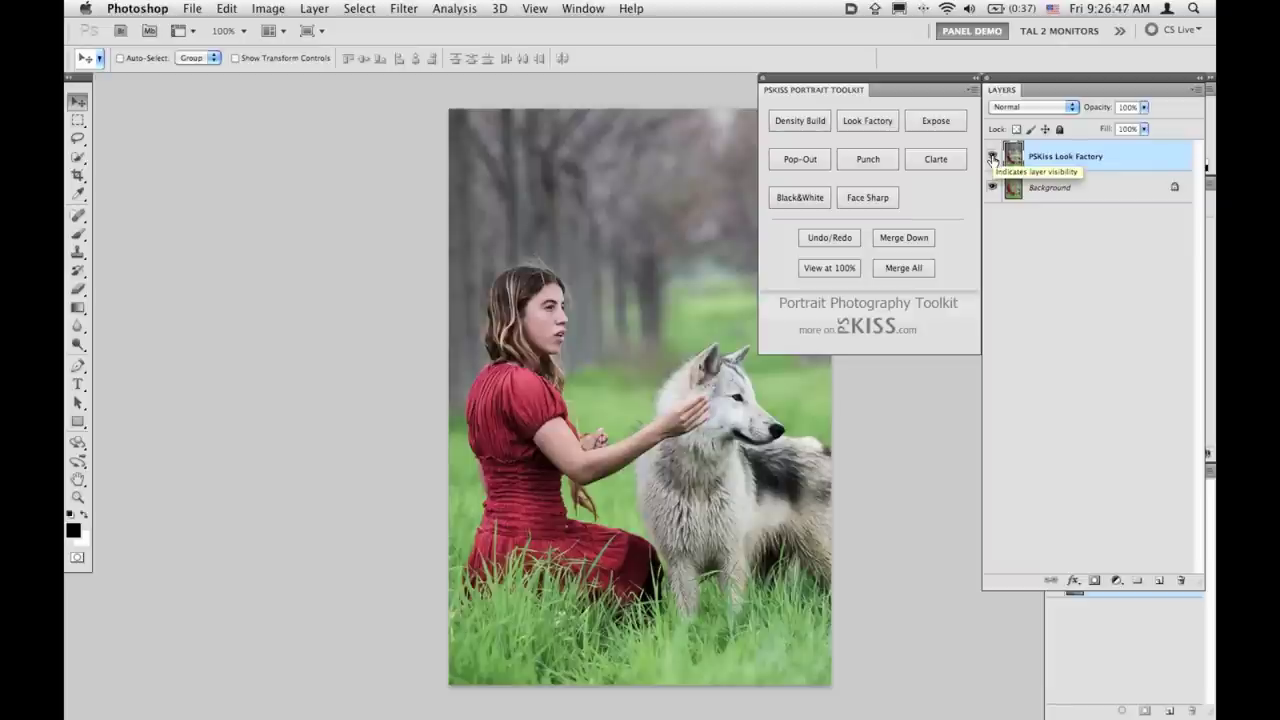